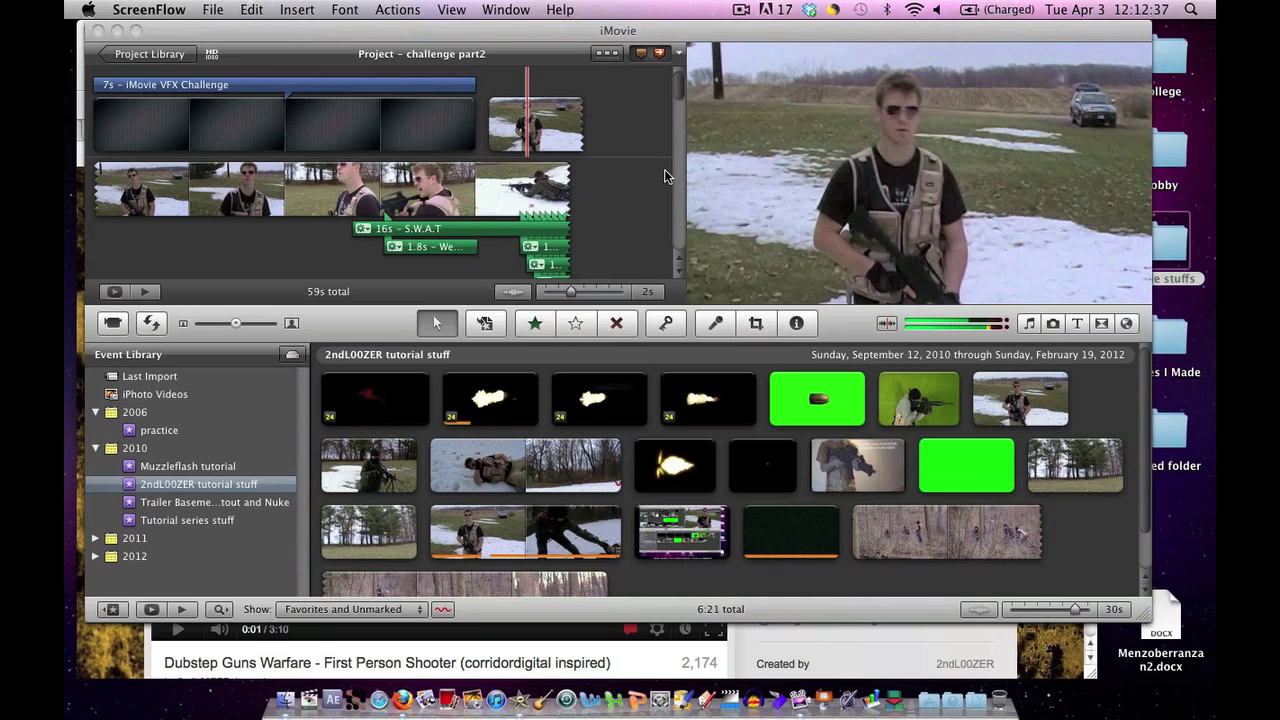
Step: Bring the iMovie window showing the challenge part2 project and event library to the front
click(612, 43)
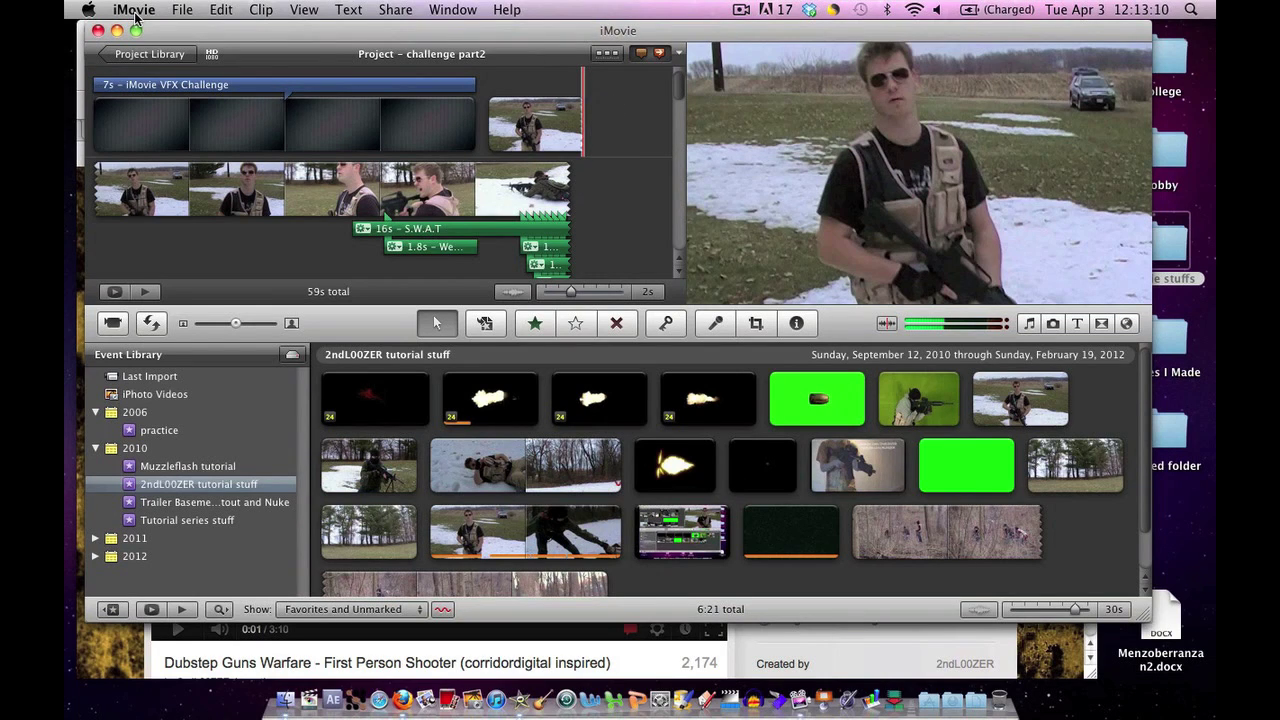
click(134, 10)
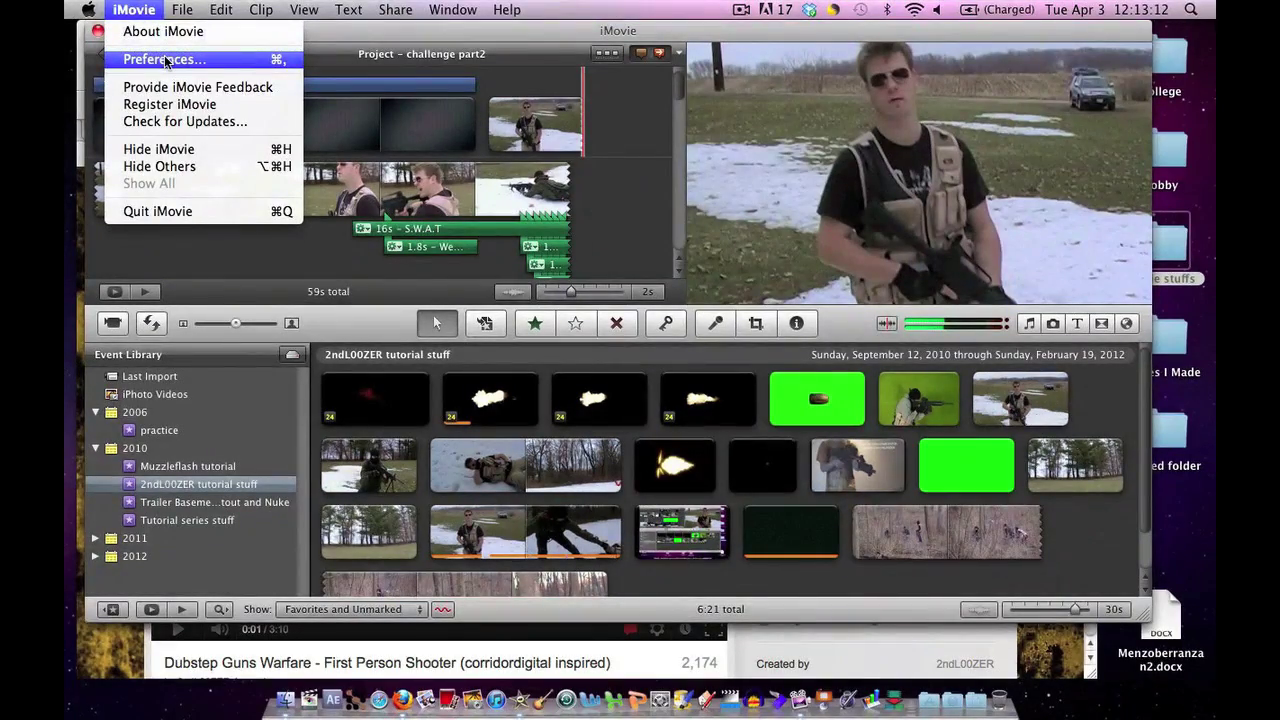
key(Escape)
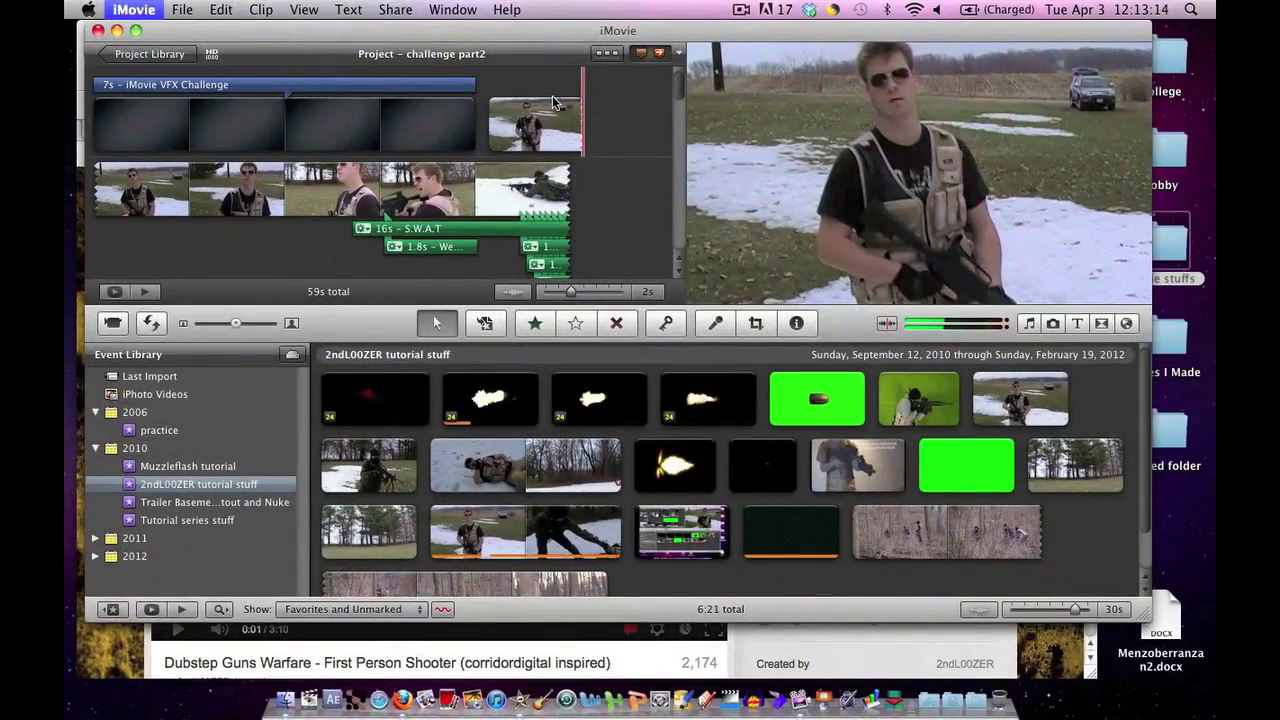
click(590, 65)
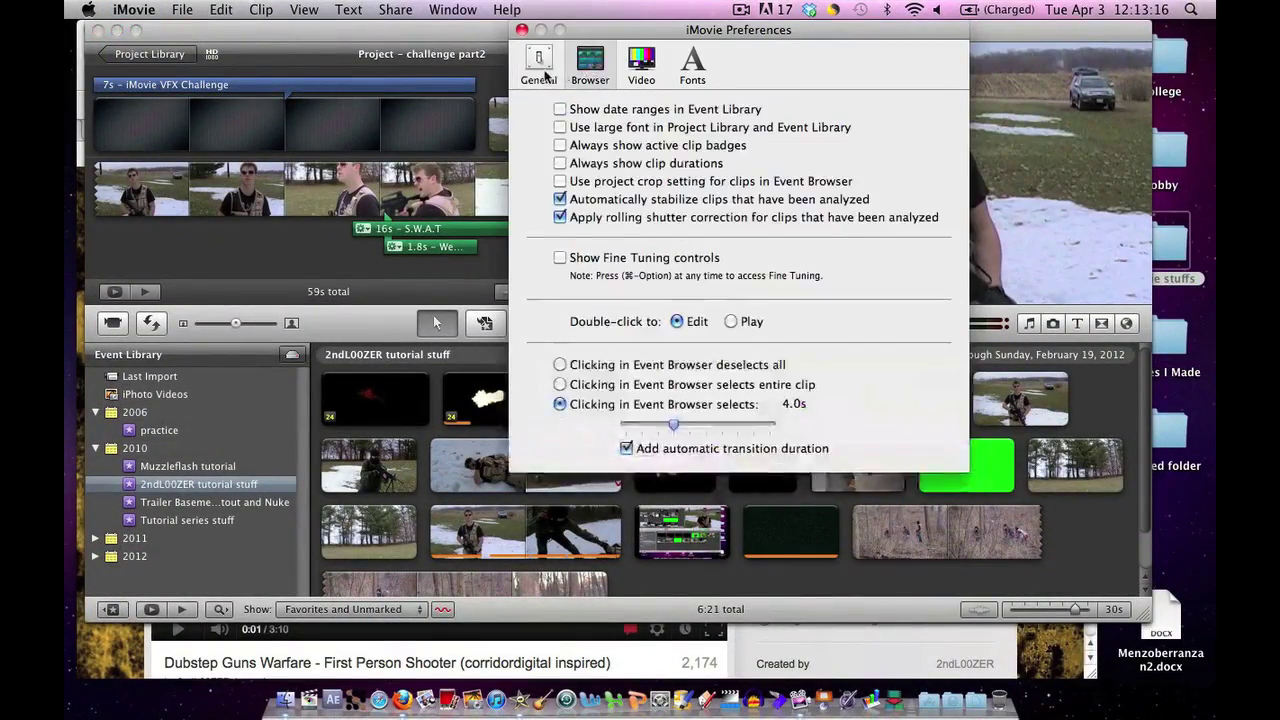
click(538, 68)
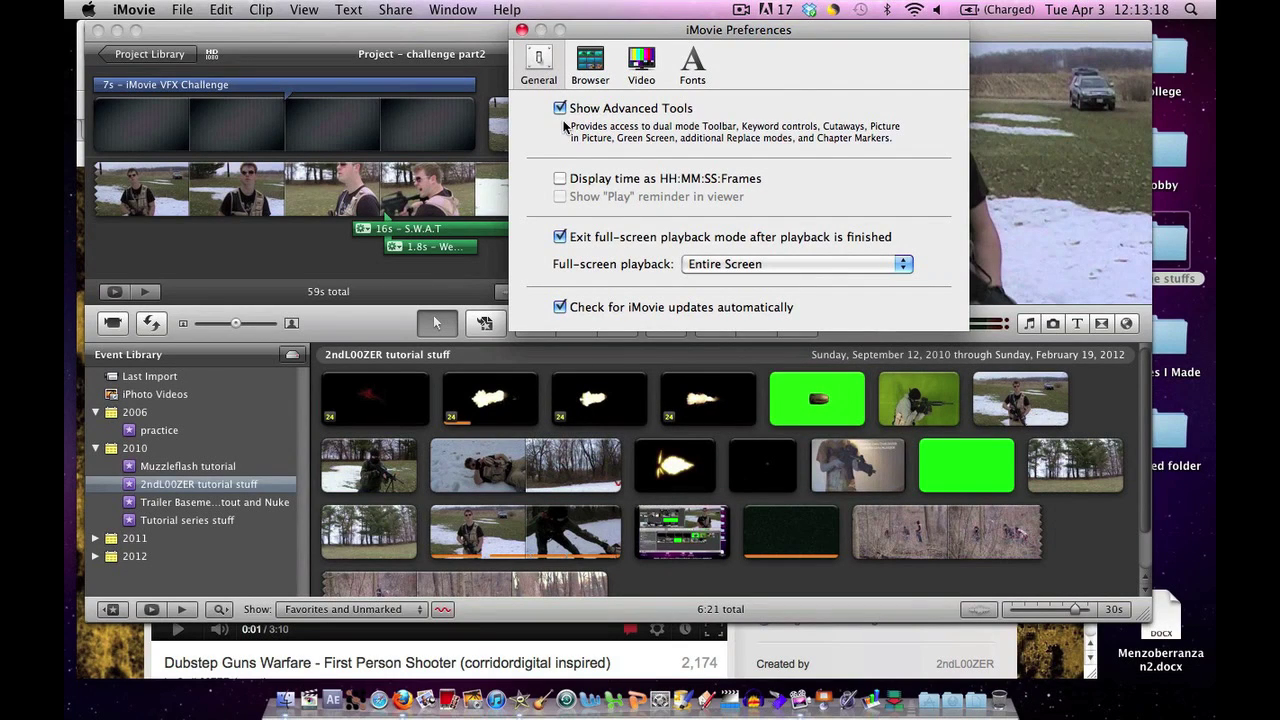
click(561, 110)
click(561, 110)
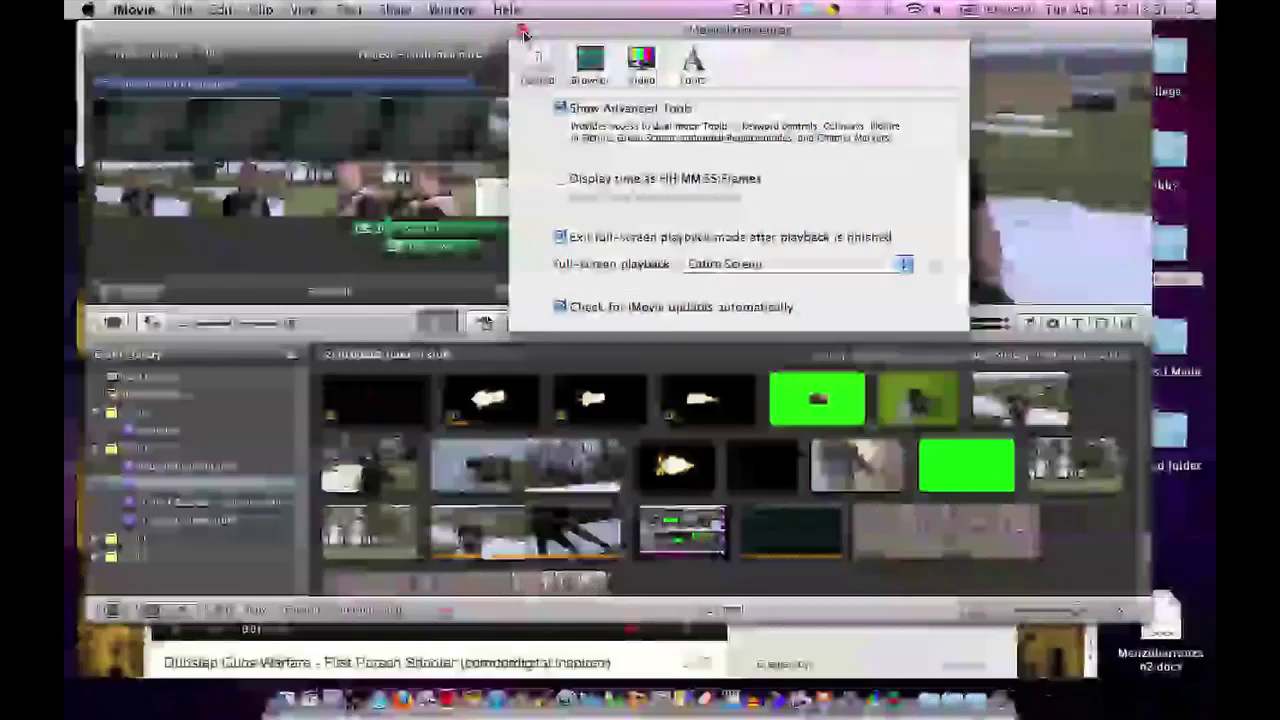
click(522, 32)
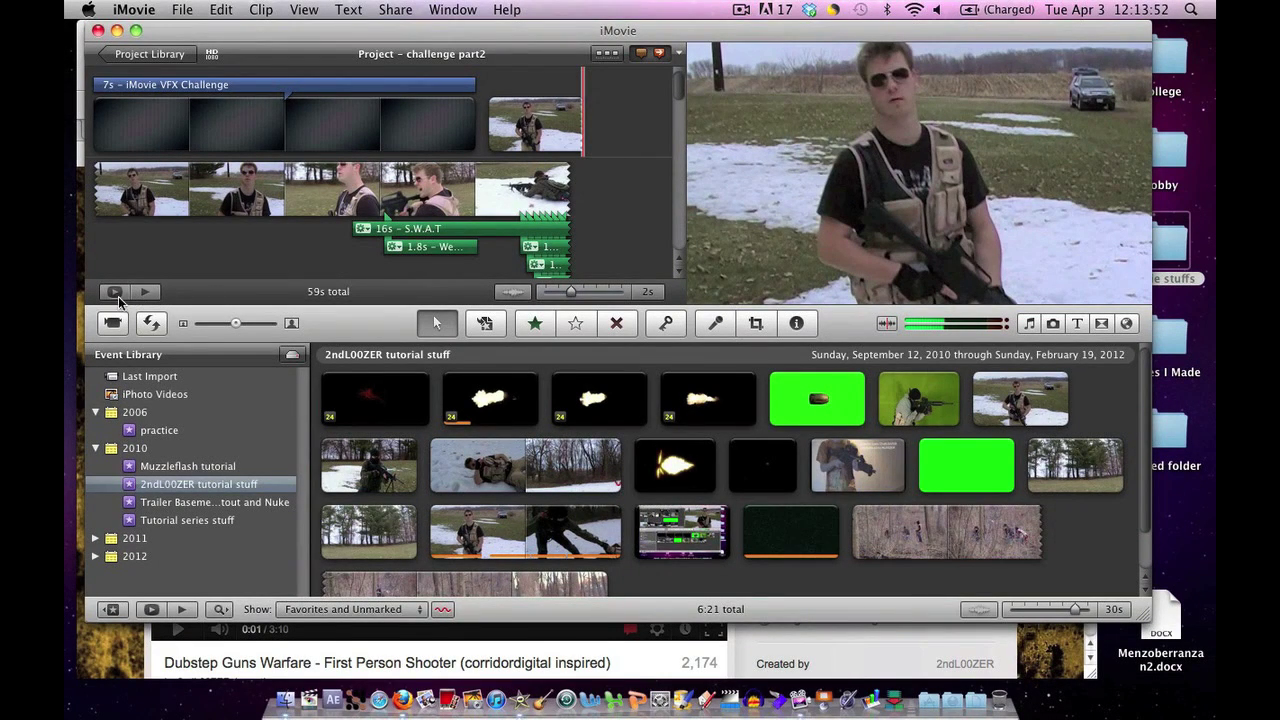
Step: Move the playhead to the prone-shooter clip in the challenge part2 timeline
click(508, 262)
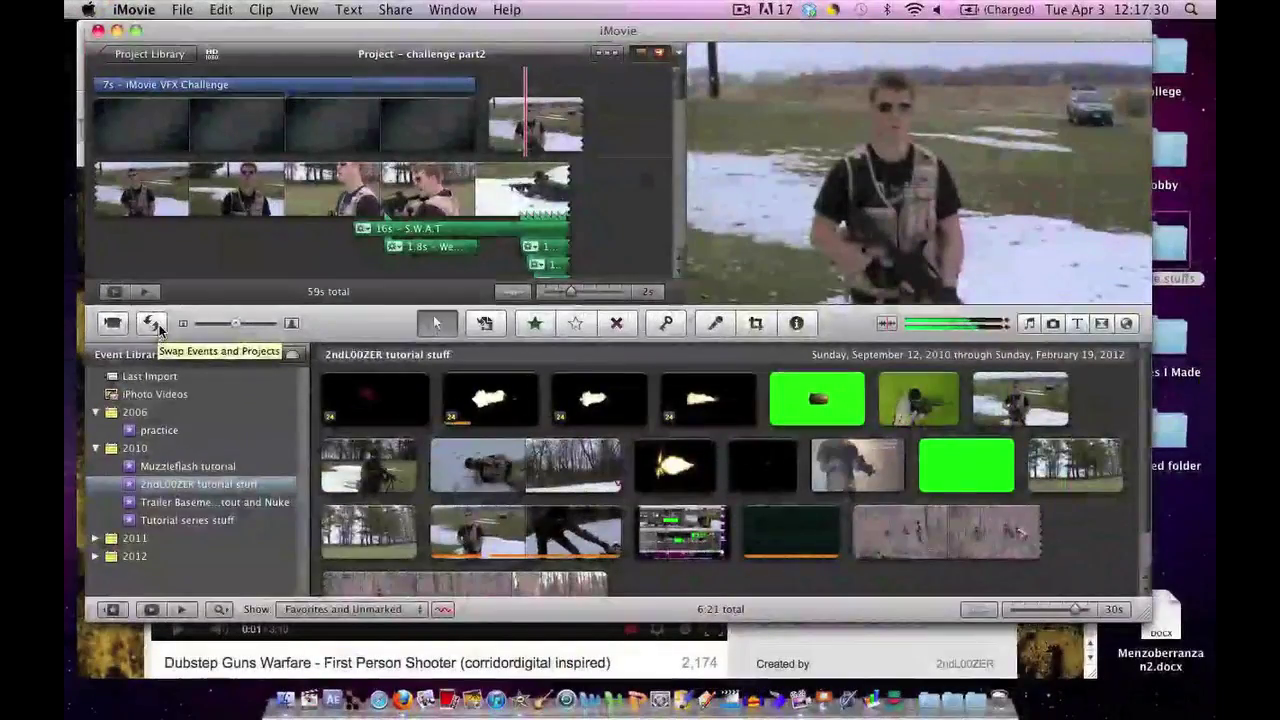
Step: Swap the event and project panes, play through challenge part2, and end on the iMovie VFX Challenge title
click(150, 323)
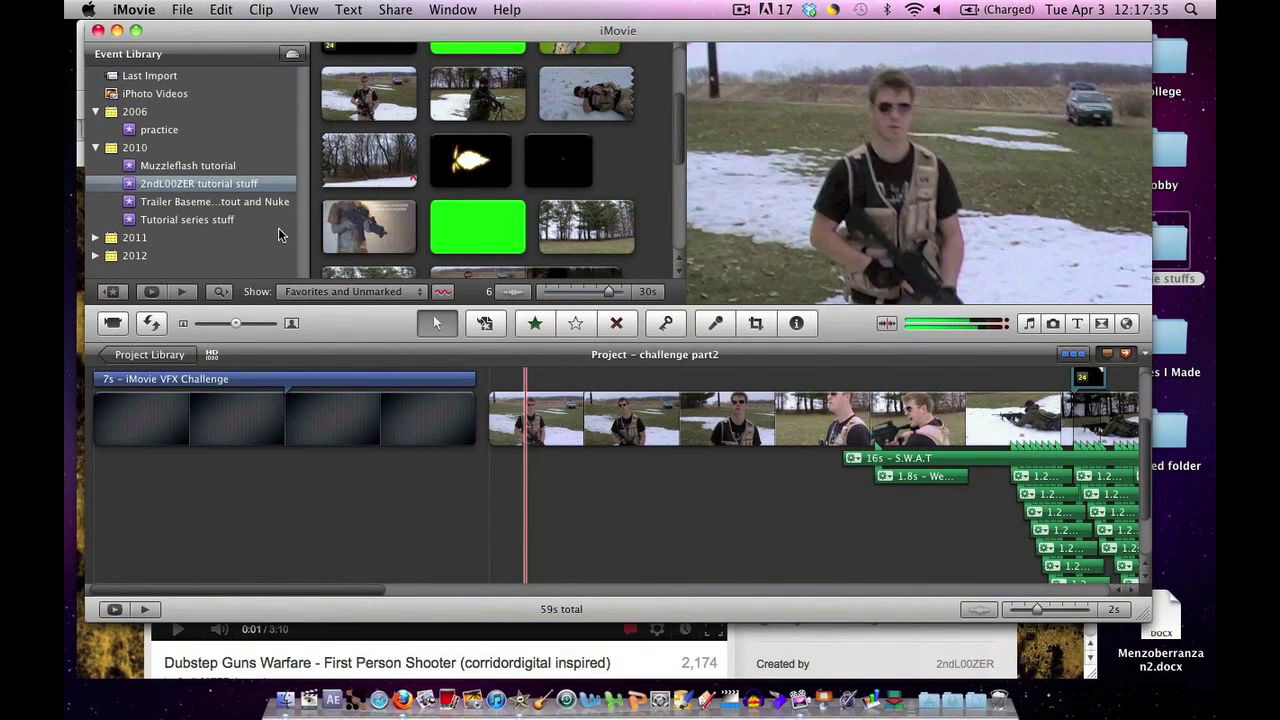
key(space)
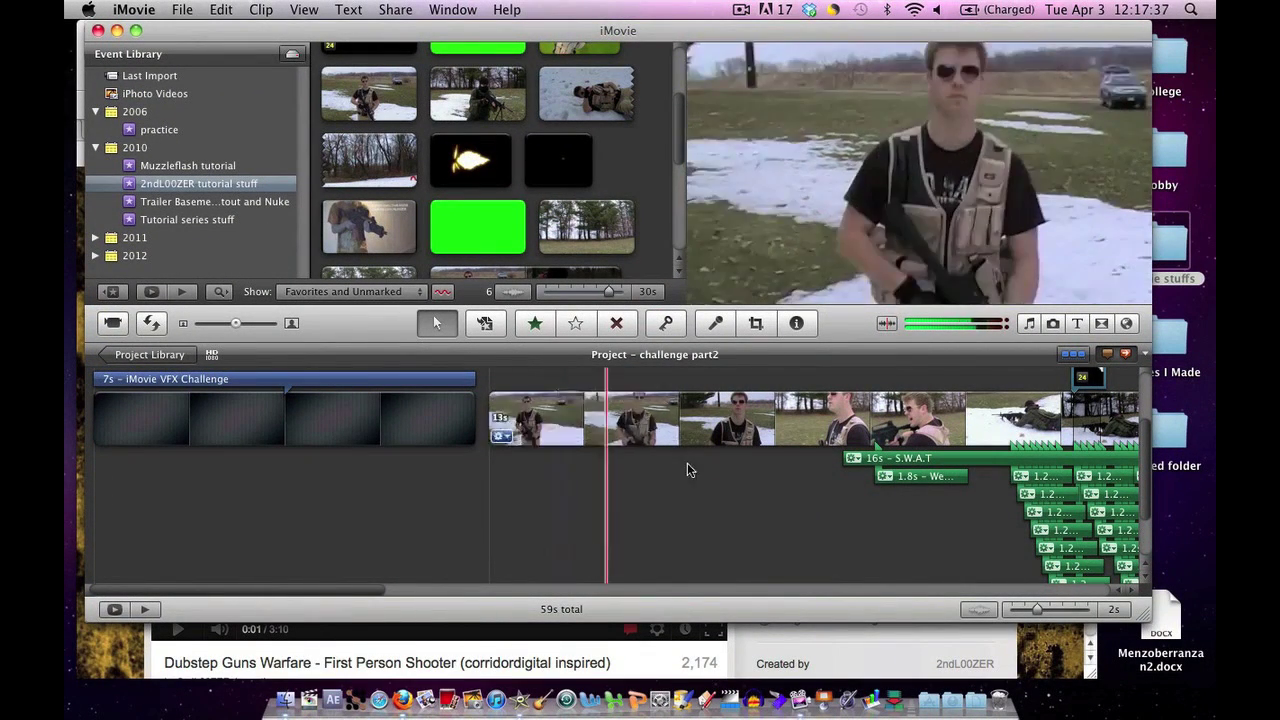
click(875, 470)
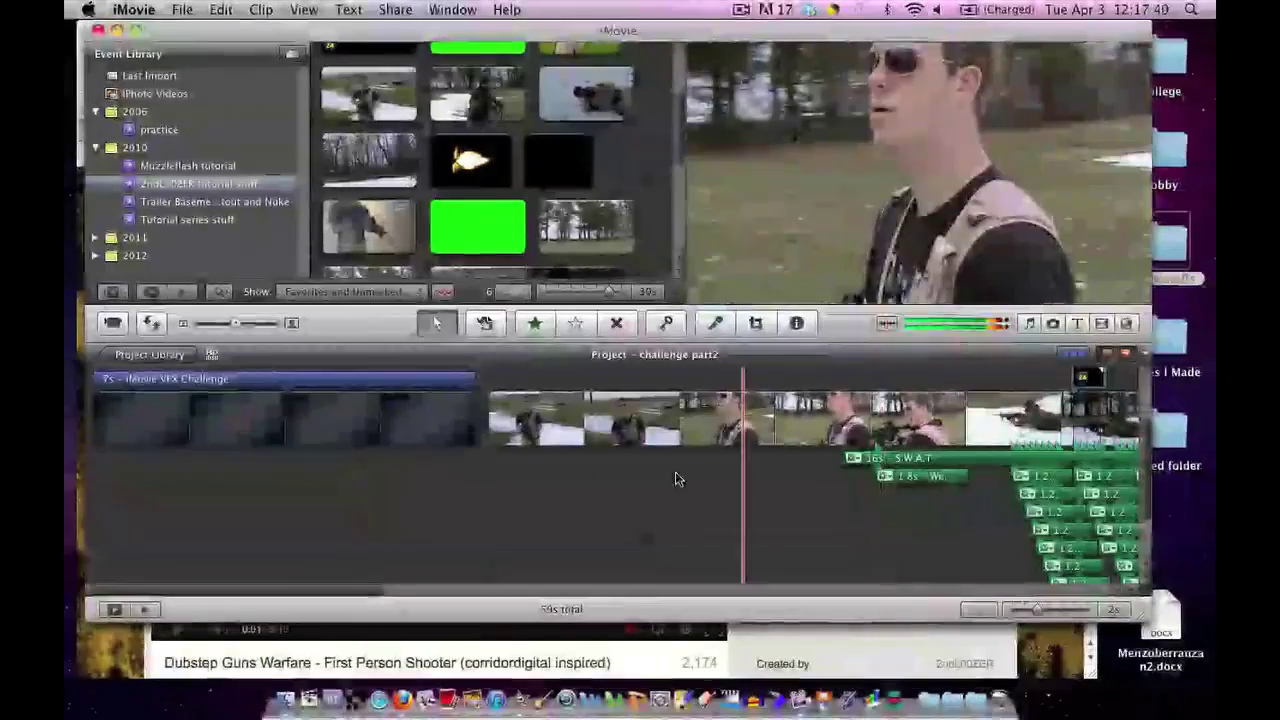
click(638, 472)
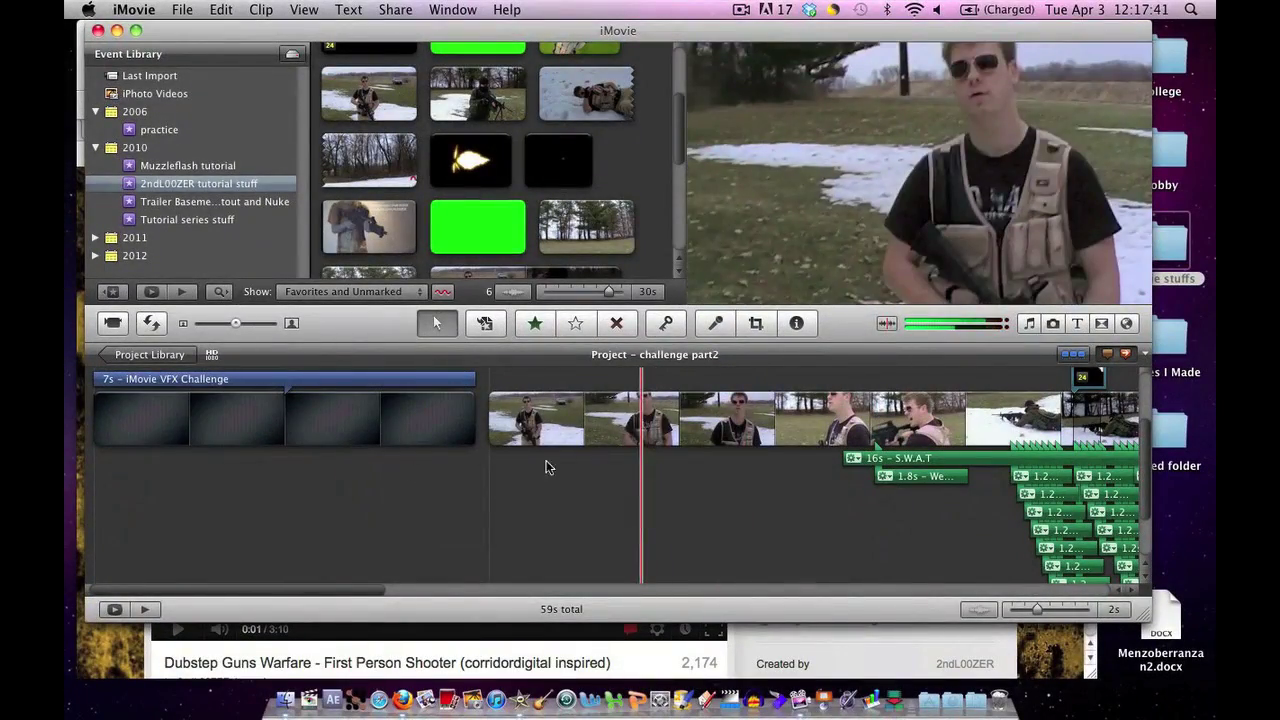
click(655, 490)
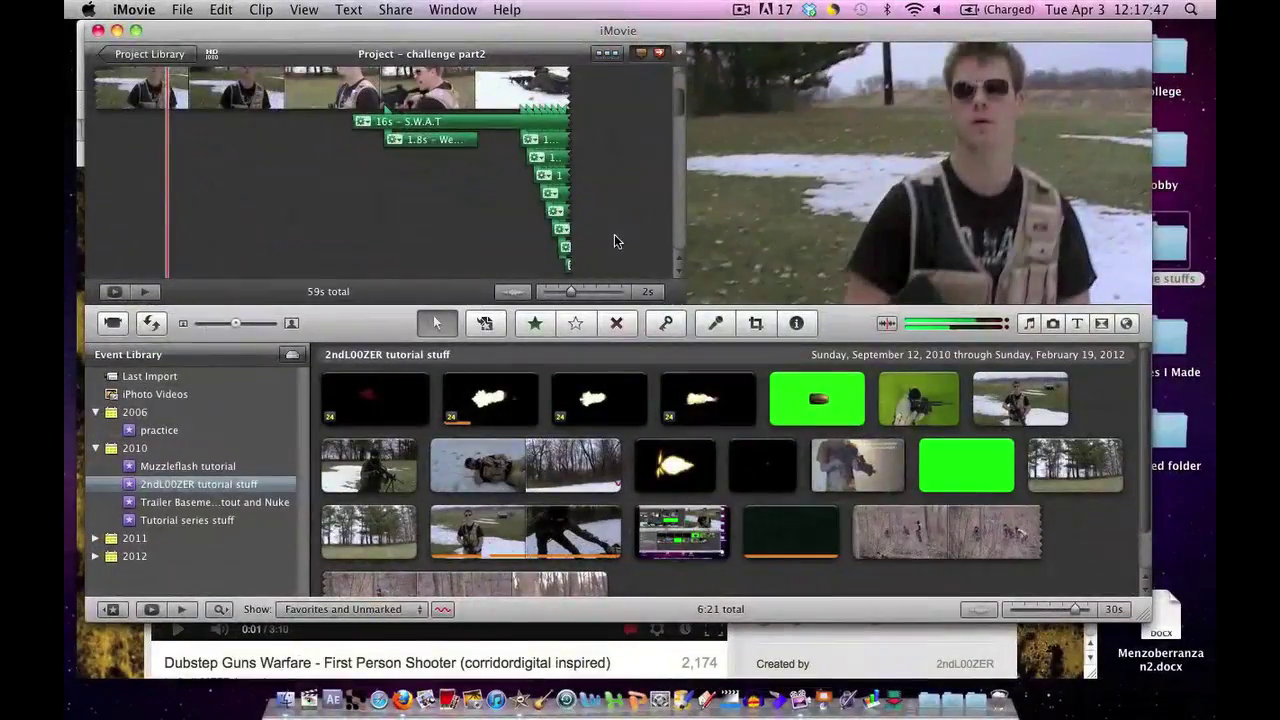
scroll(616, 236, up, 2)
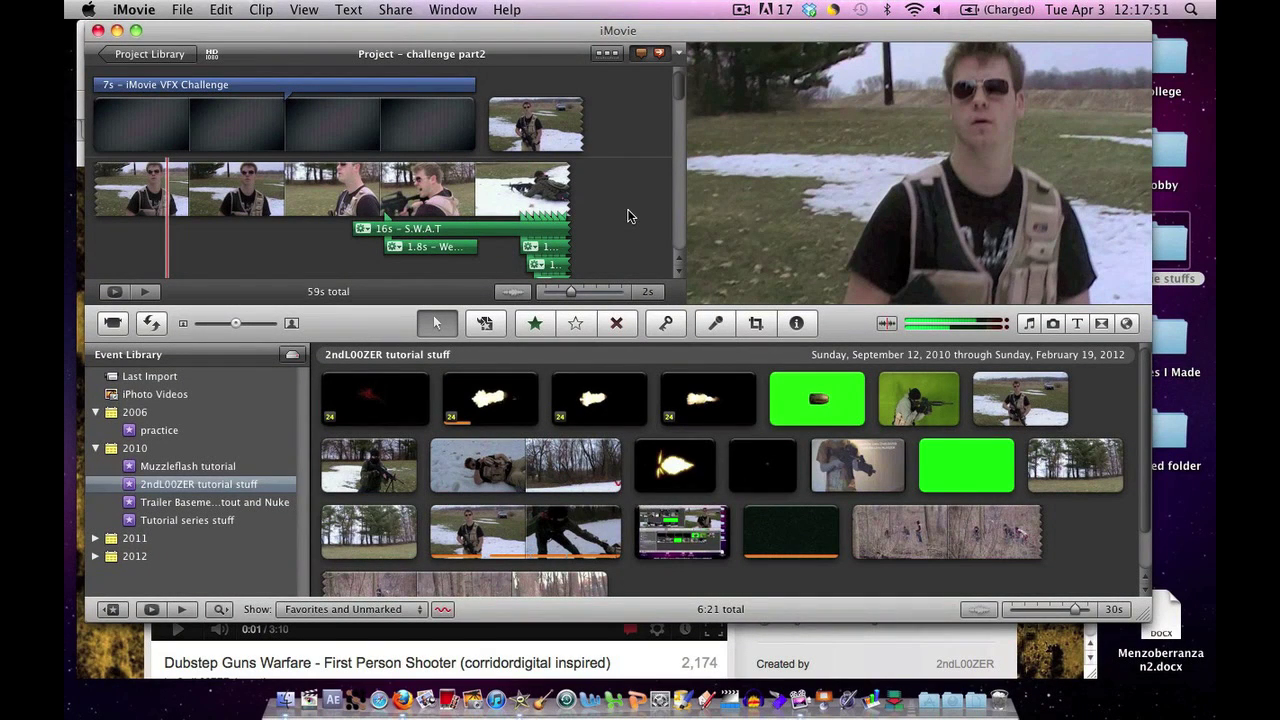
click(194, 110)
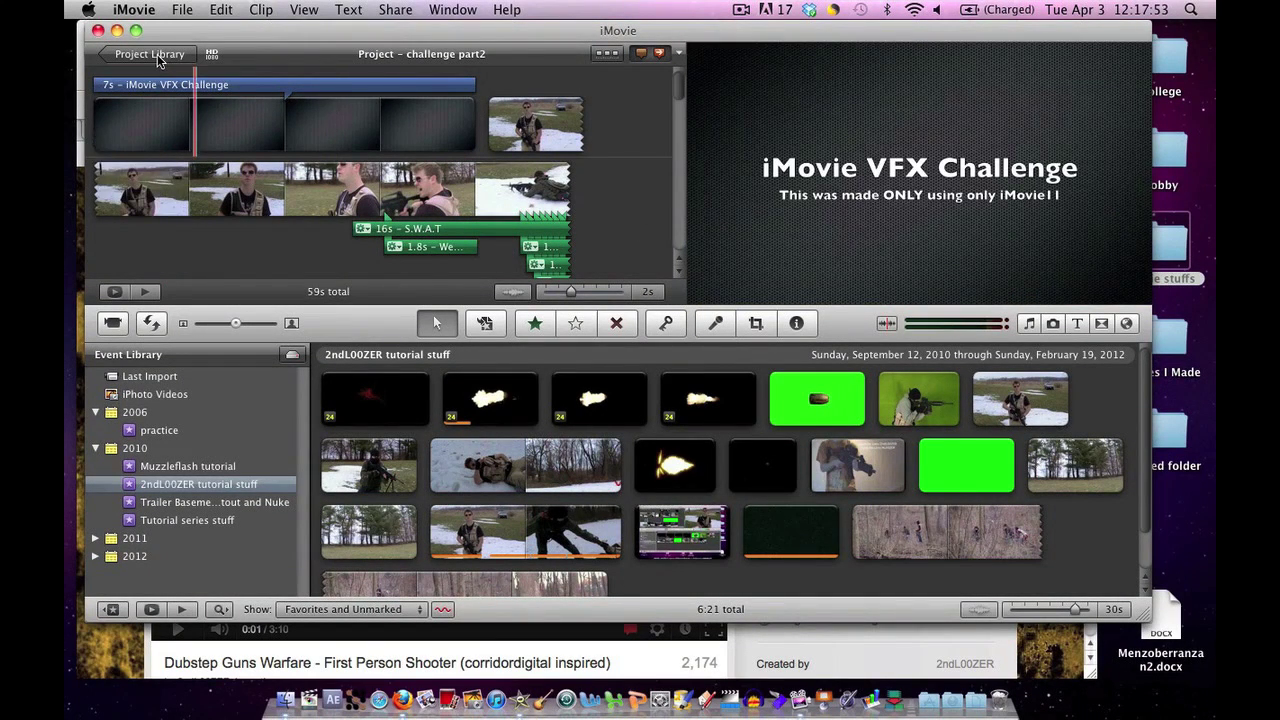
Step: Open New Project 1 from the Project Library and play its two woodland clips
click(152, 55)
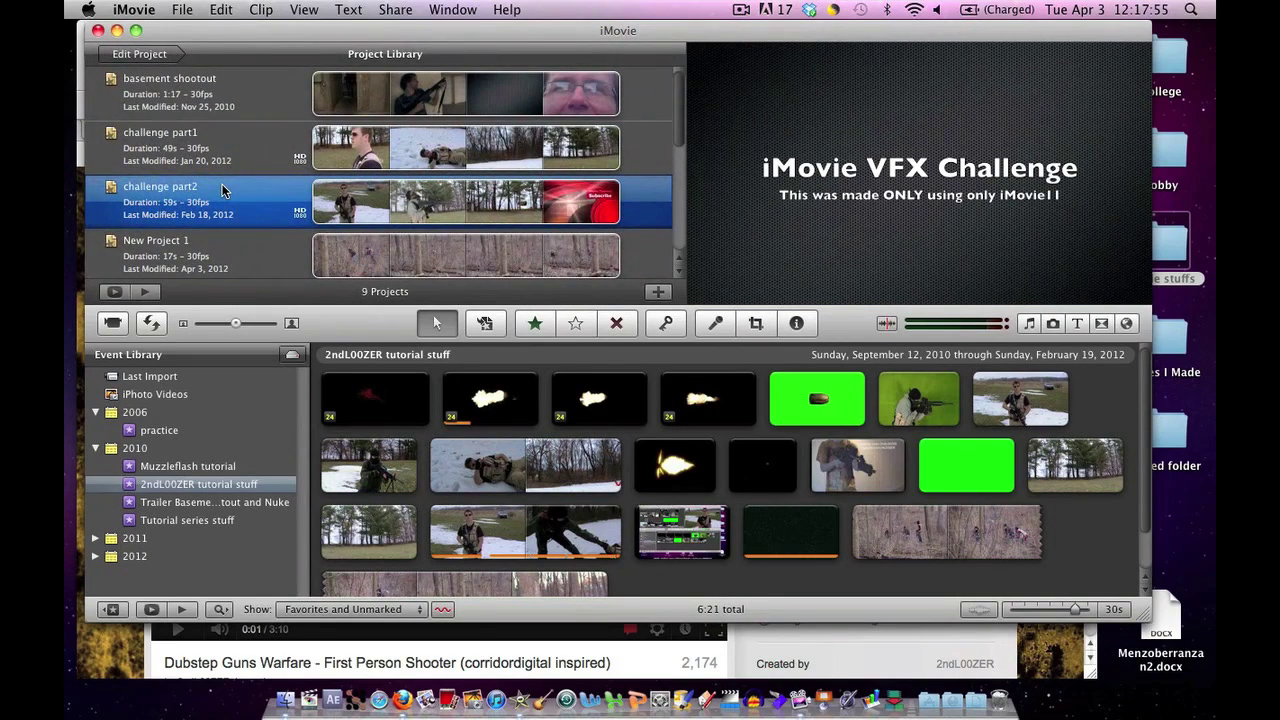
scroll(222, 178, down, 5)
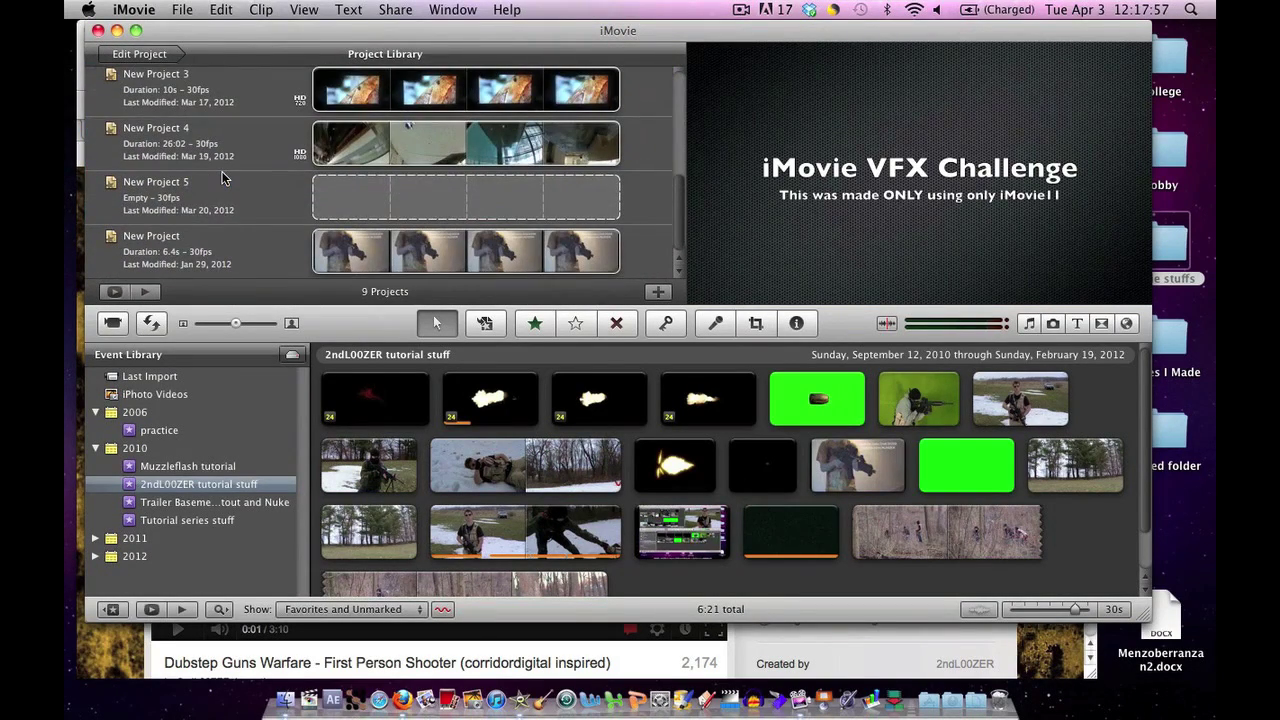
scroll(233, 229, up, 5)
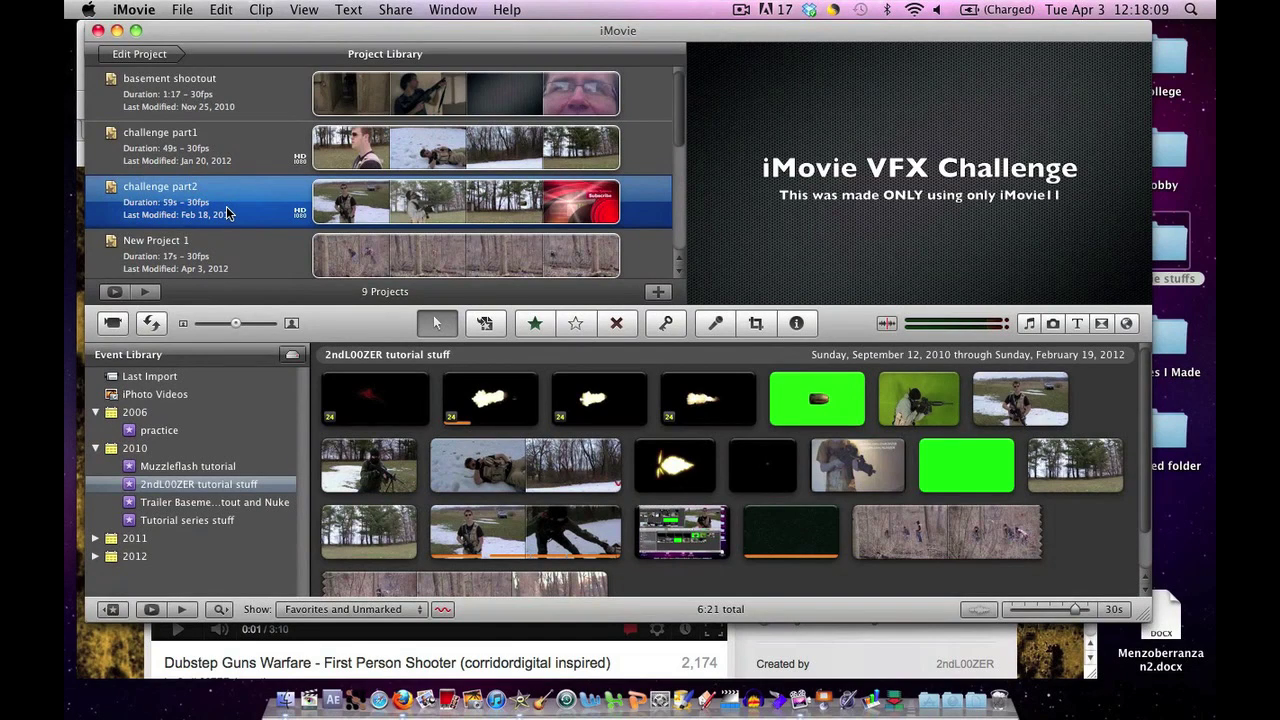
scroll(228, 213, down, 1)
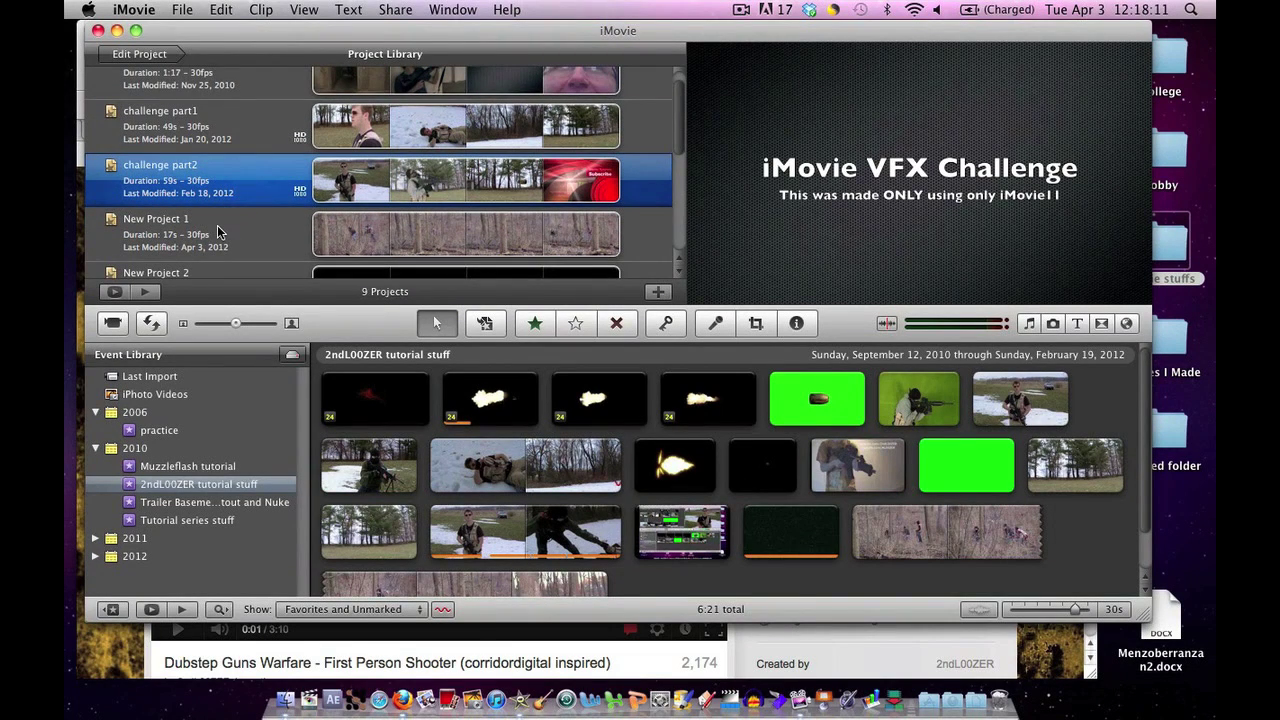
click(217, 225)
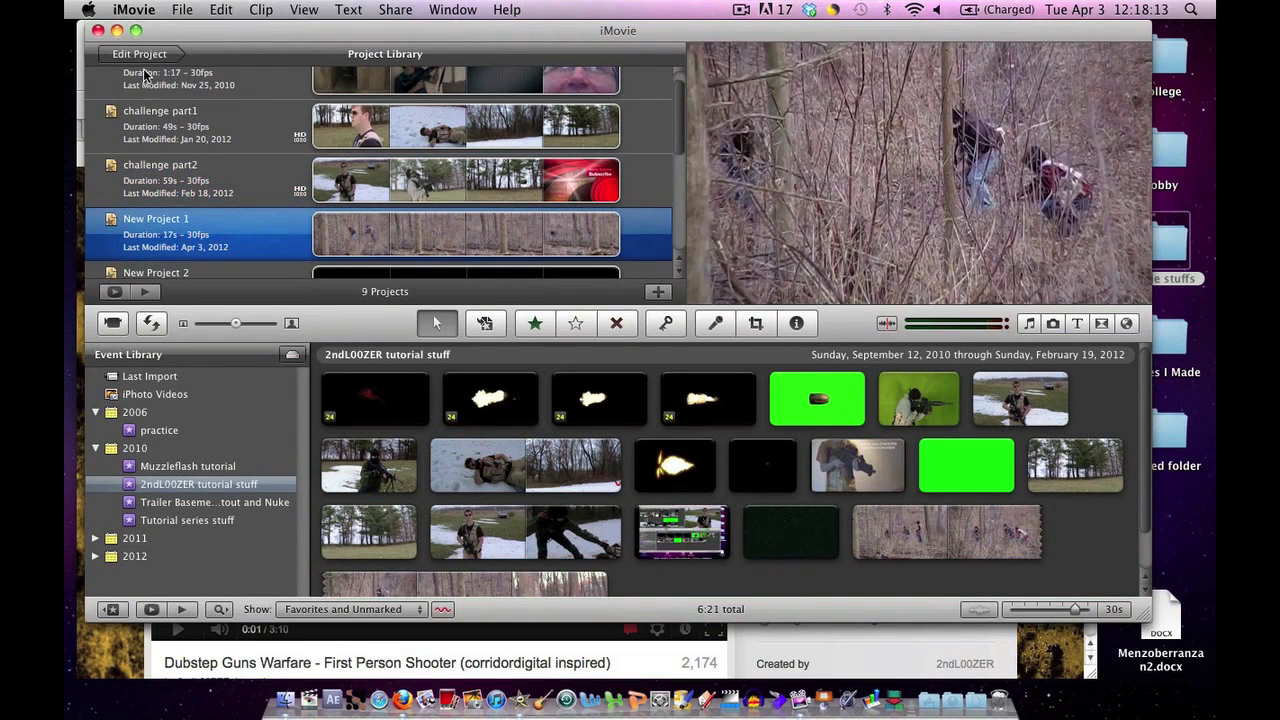
double_click(195, 242)
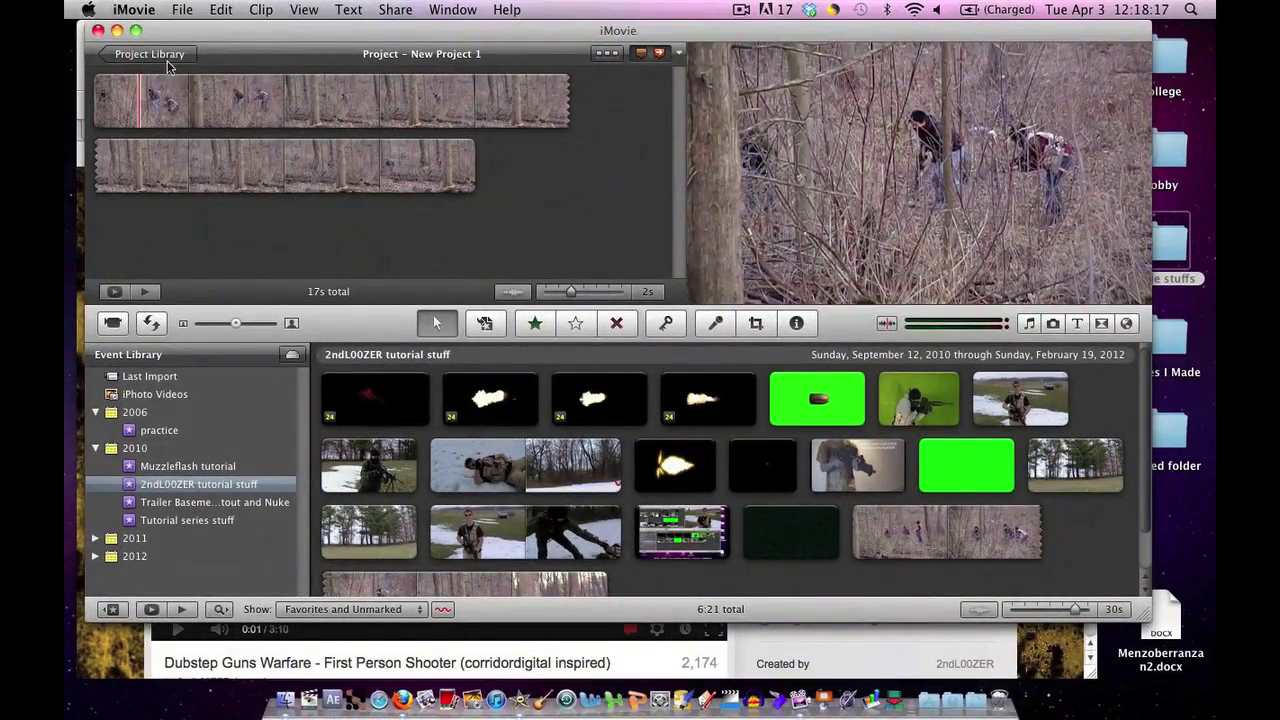
key(space)
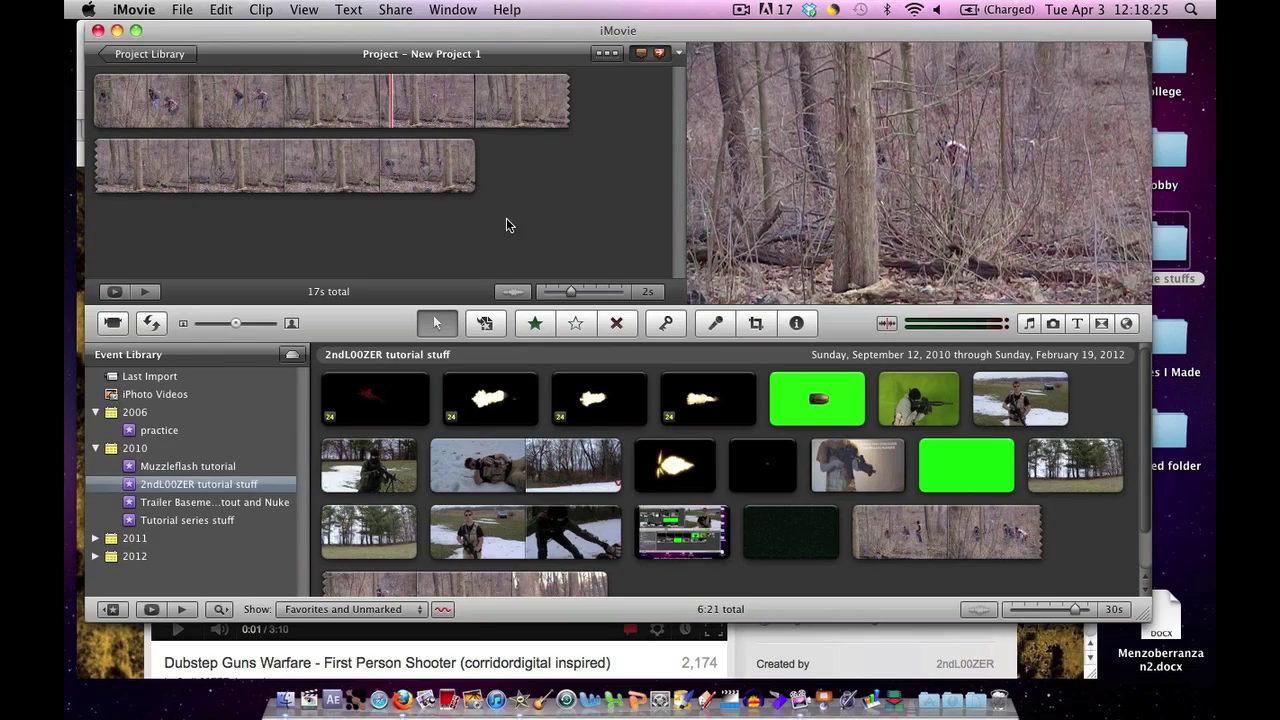
click(194, 10)
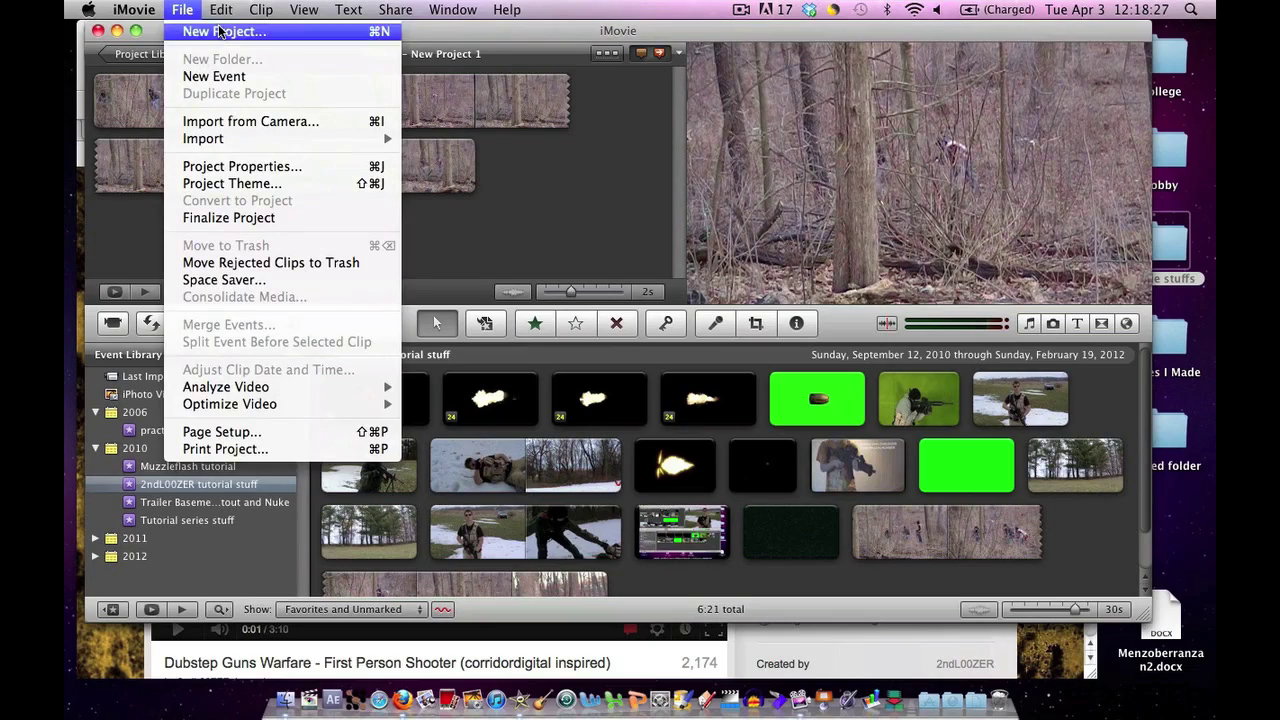
click(220, 32)
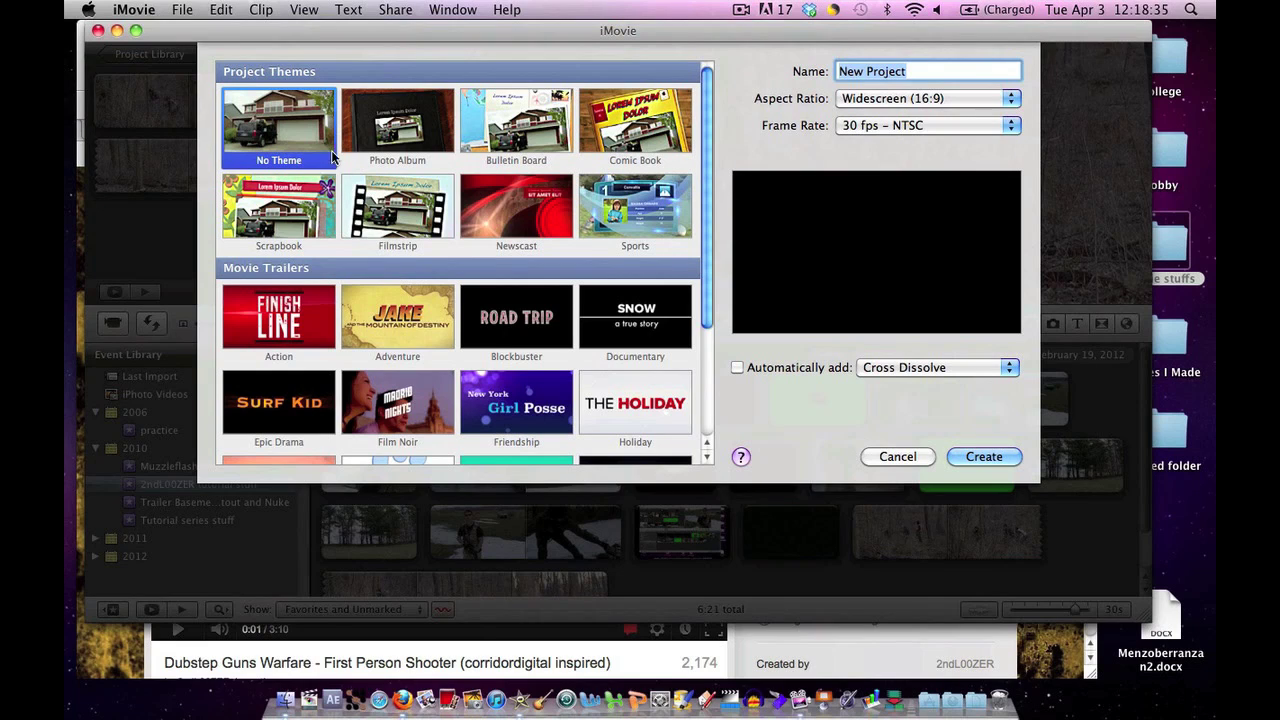
click(899, 456)
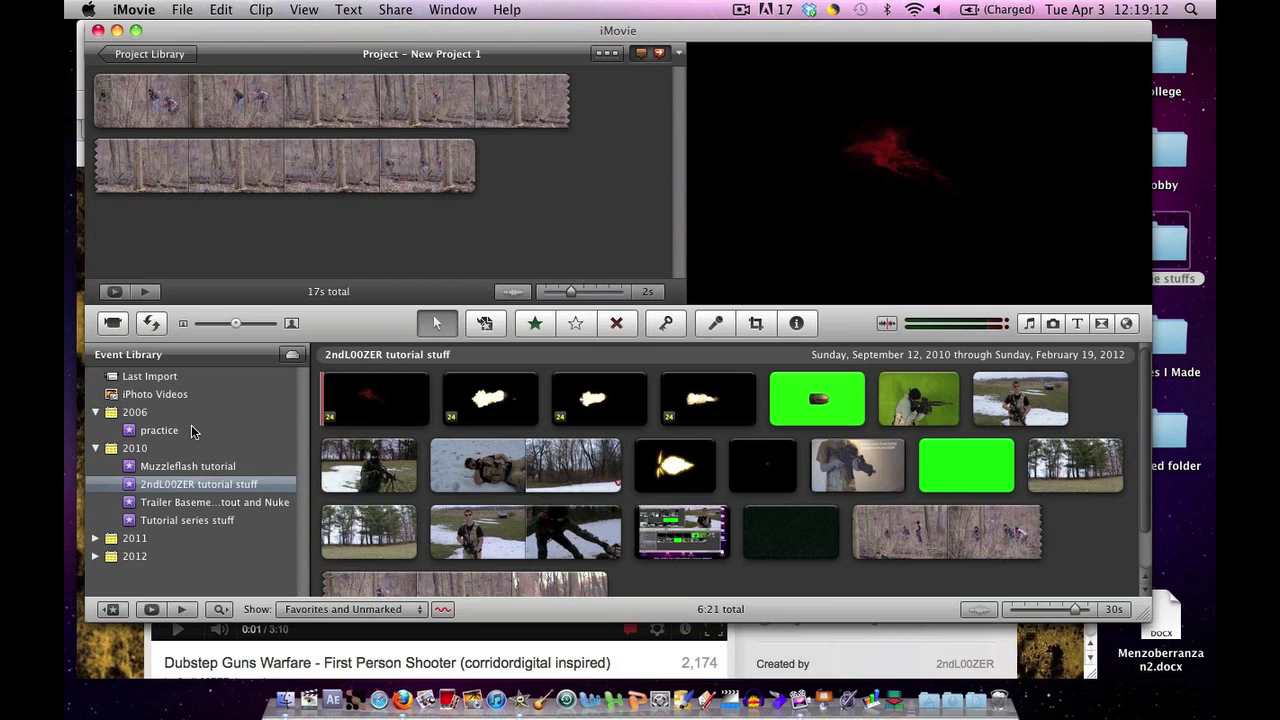
click(94, 539)
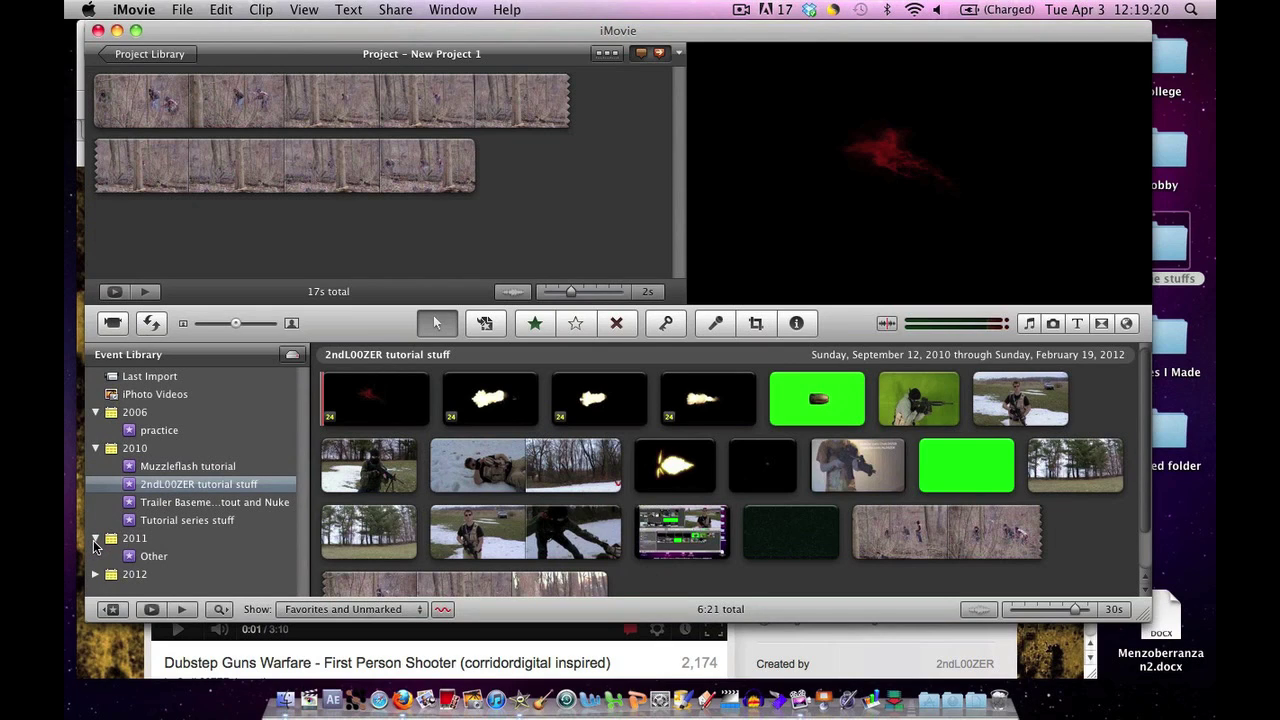
click(94, 539)
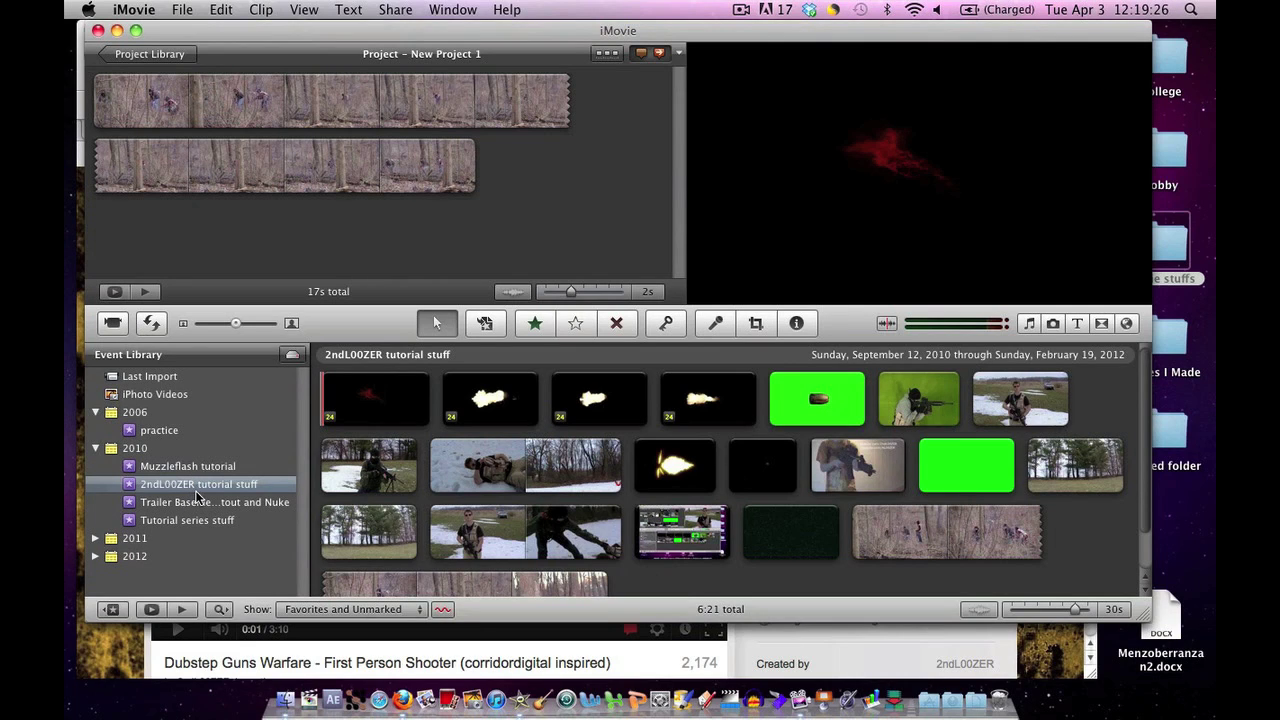
click(196, 489)
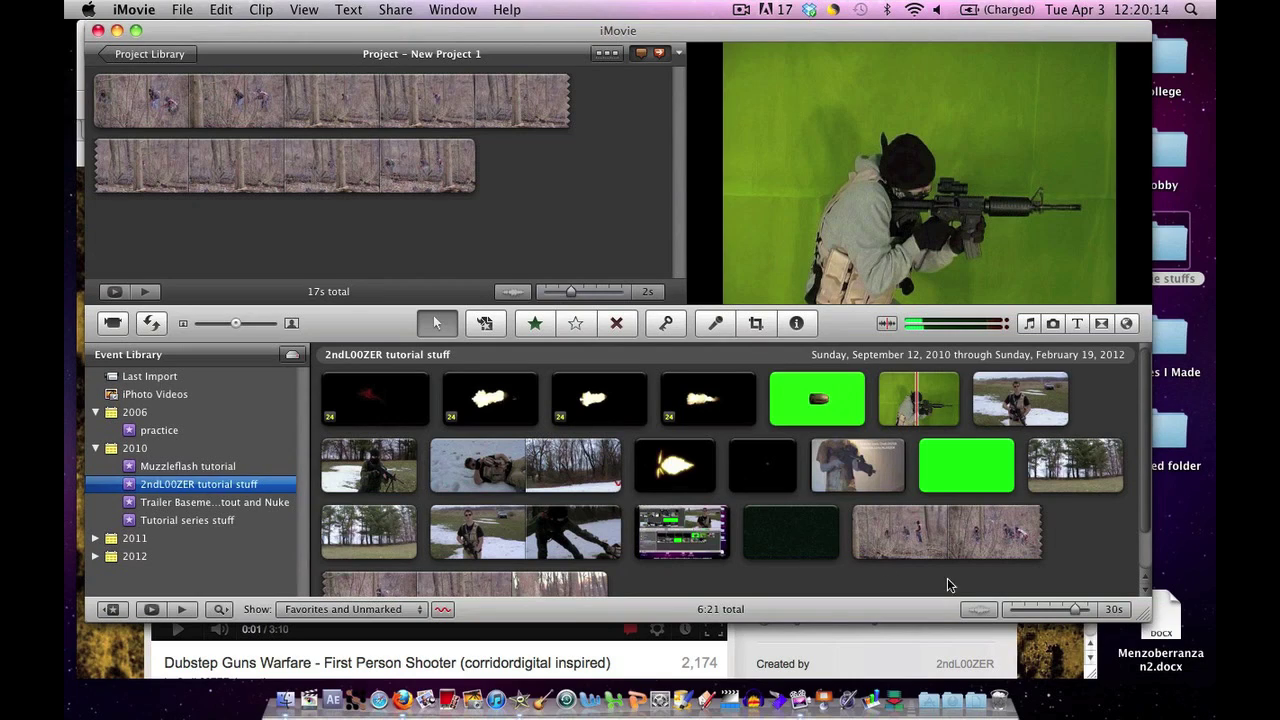
Step: Import DirtHit_OnGreen.mov from Finder into the 2ndL00ZER tutorial stuff event, then close the Finder window
double_click(1167, 243)
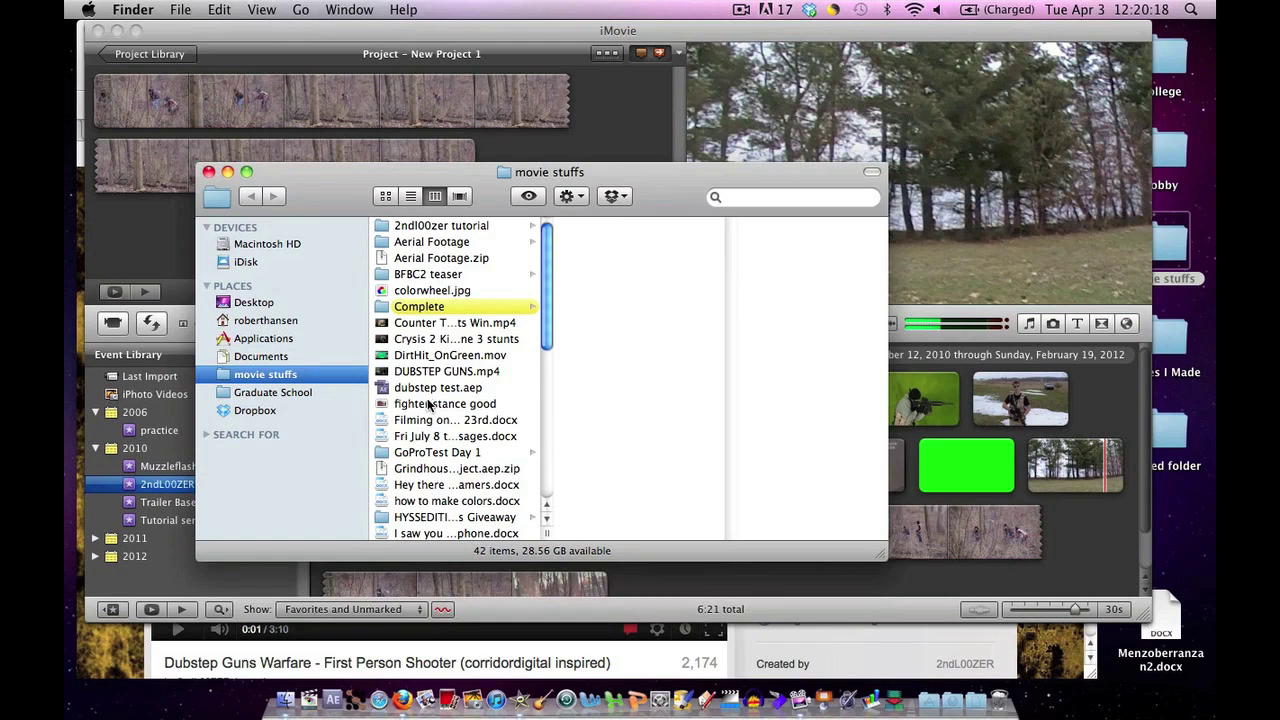
scroll(446, 372, down, 1)
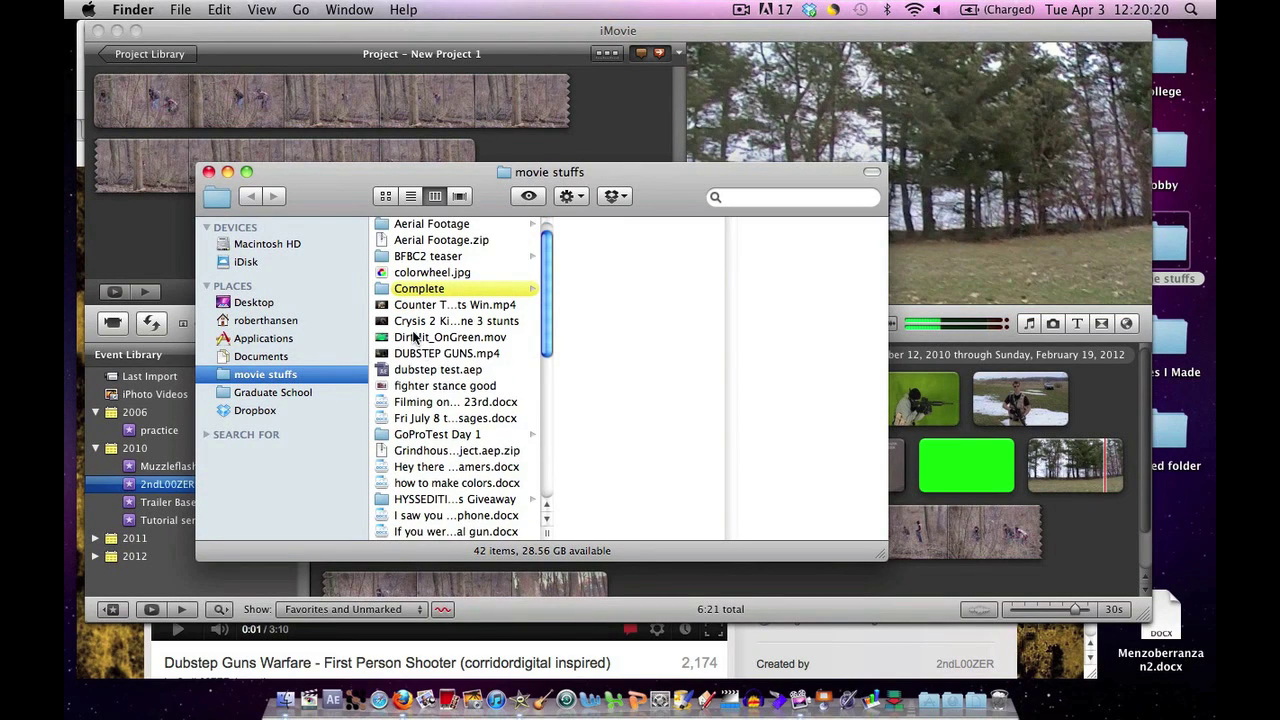
click(415, 339)
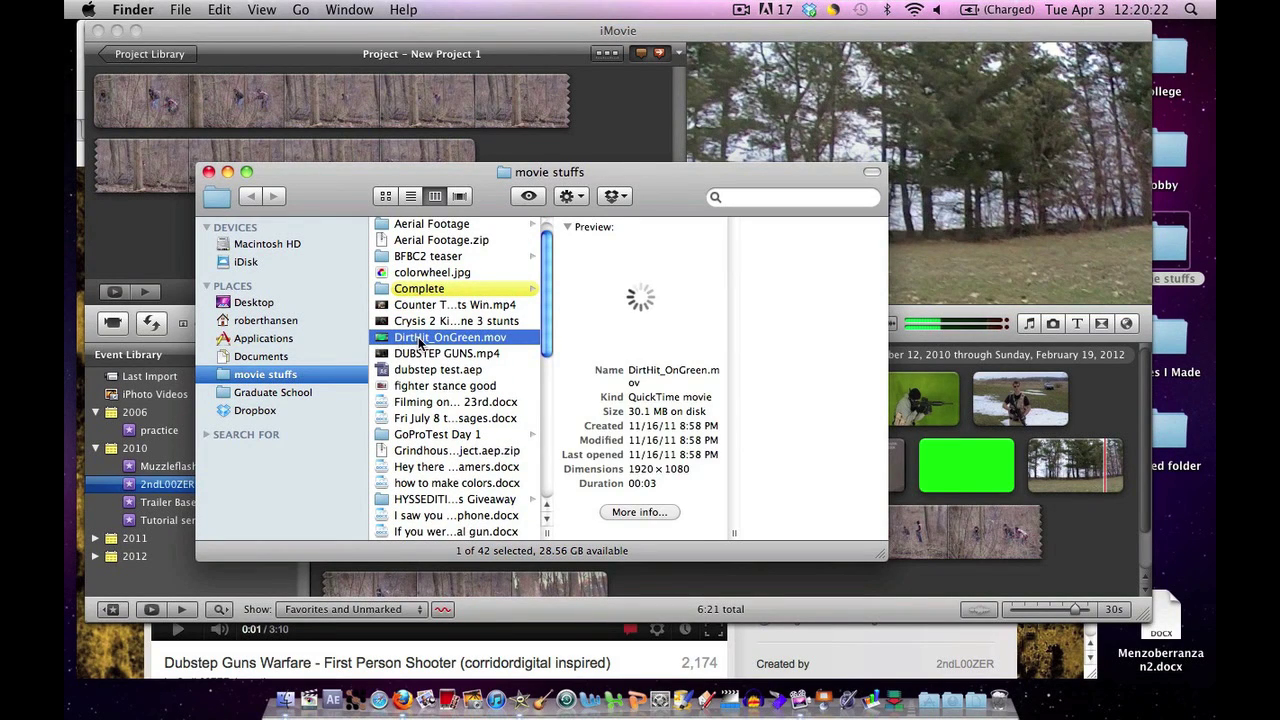
drag(418, 340, 144, 486)
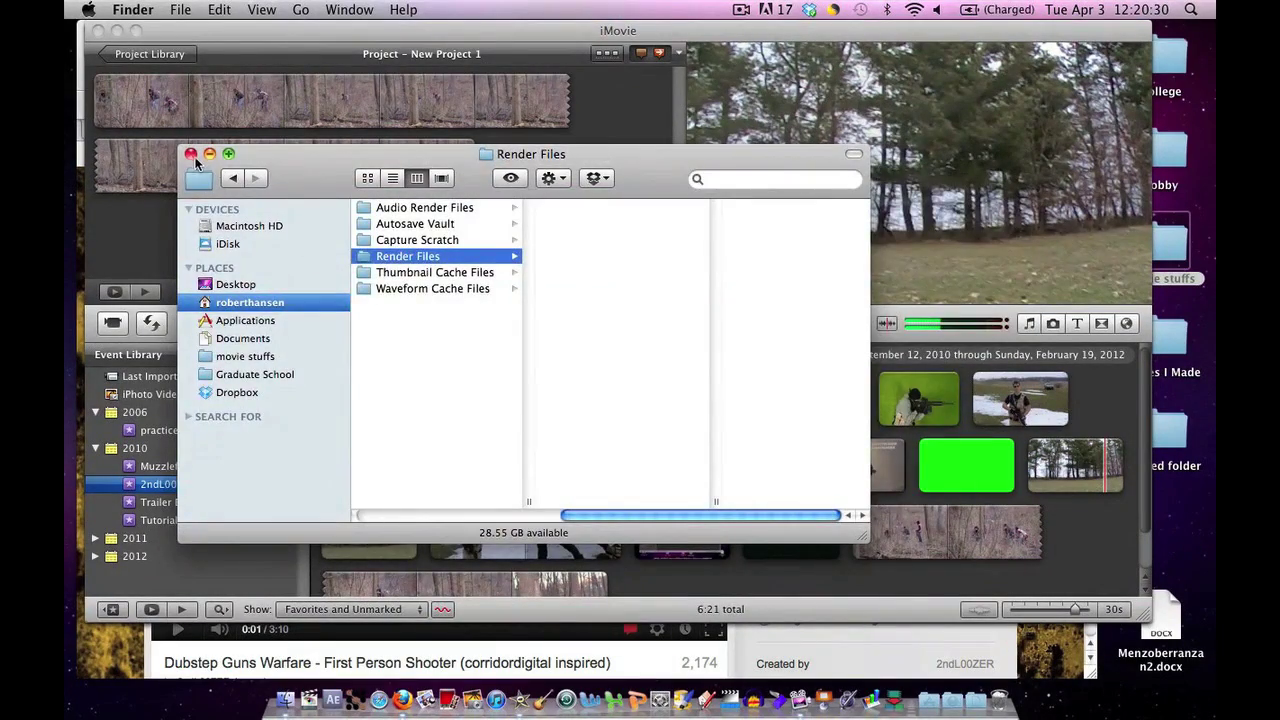
click(191, 155)
Step: Back in iMovie, choose File > Import > Movies… to import into the 2ndL00ZER tutorial stuff event
click(622, 540)
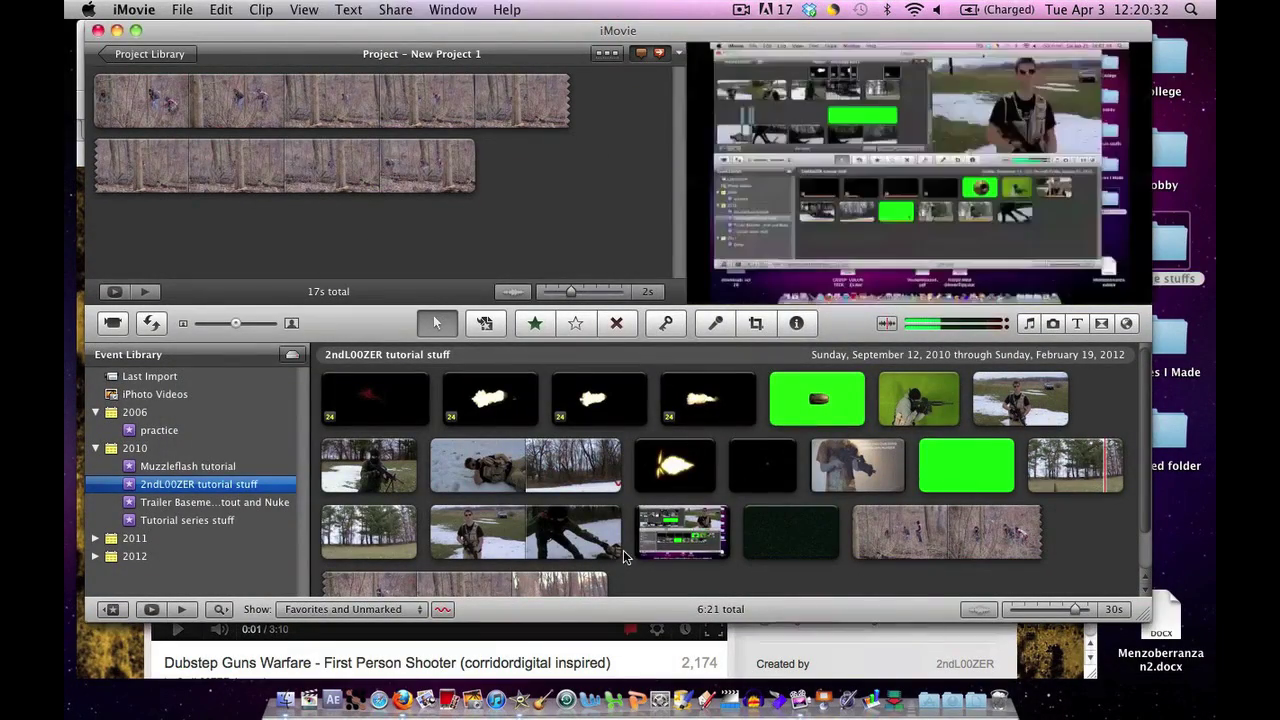
click(182, 9)
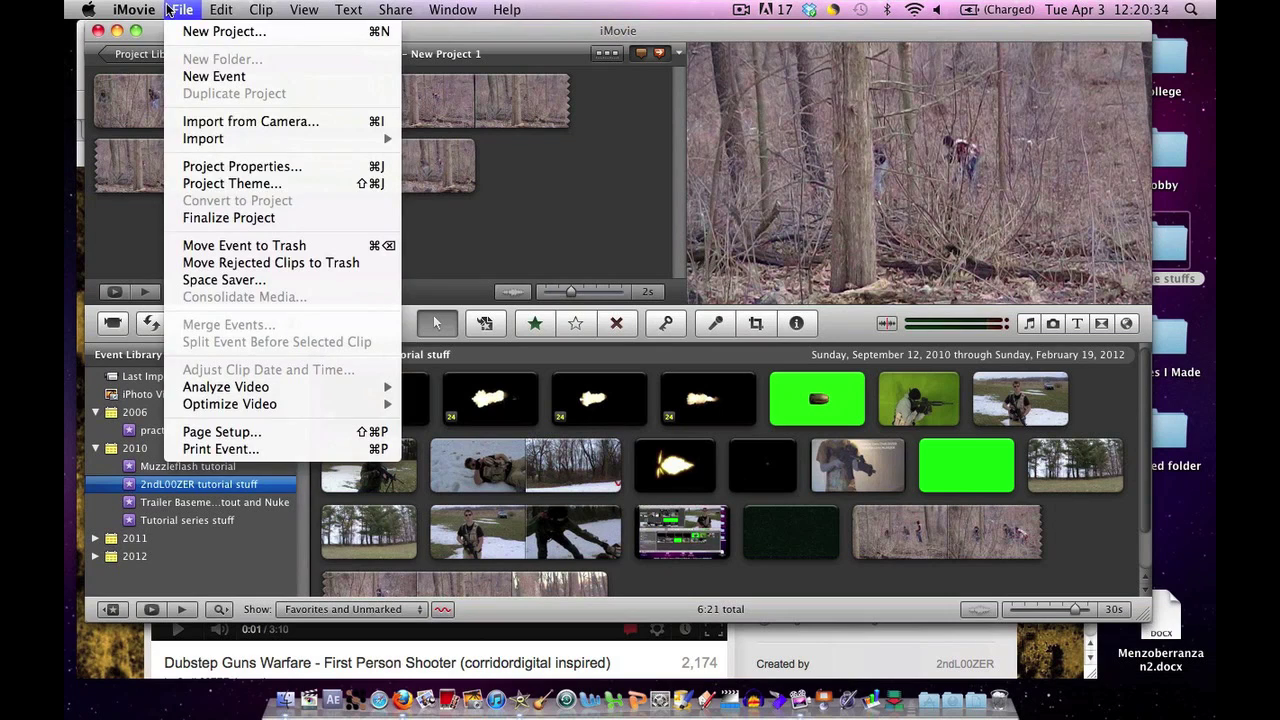
mouse_move(389, 138)
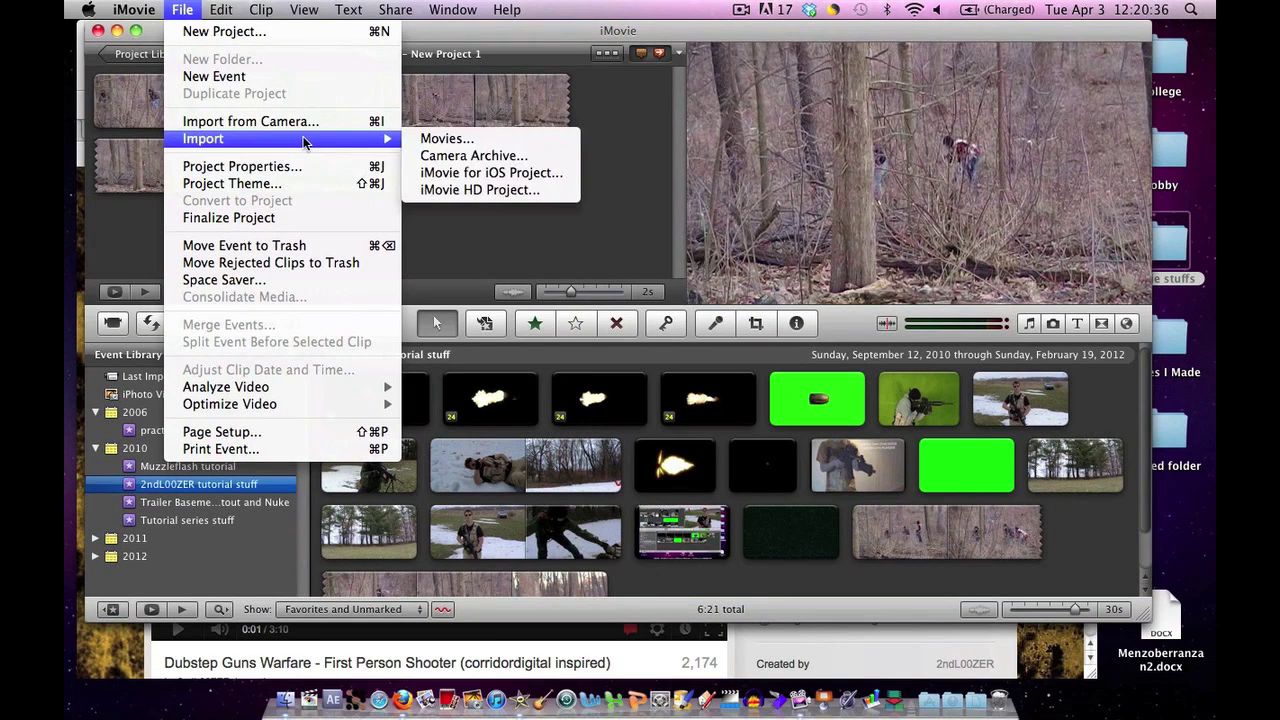
click(515, 143)
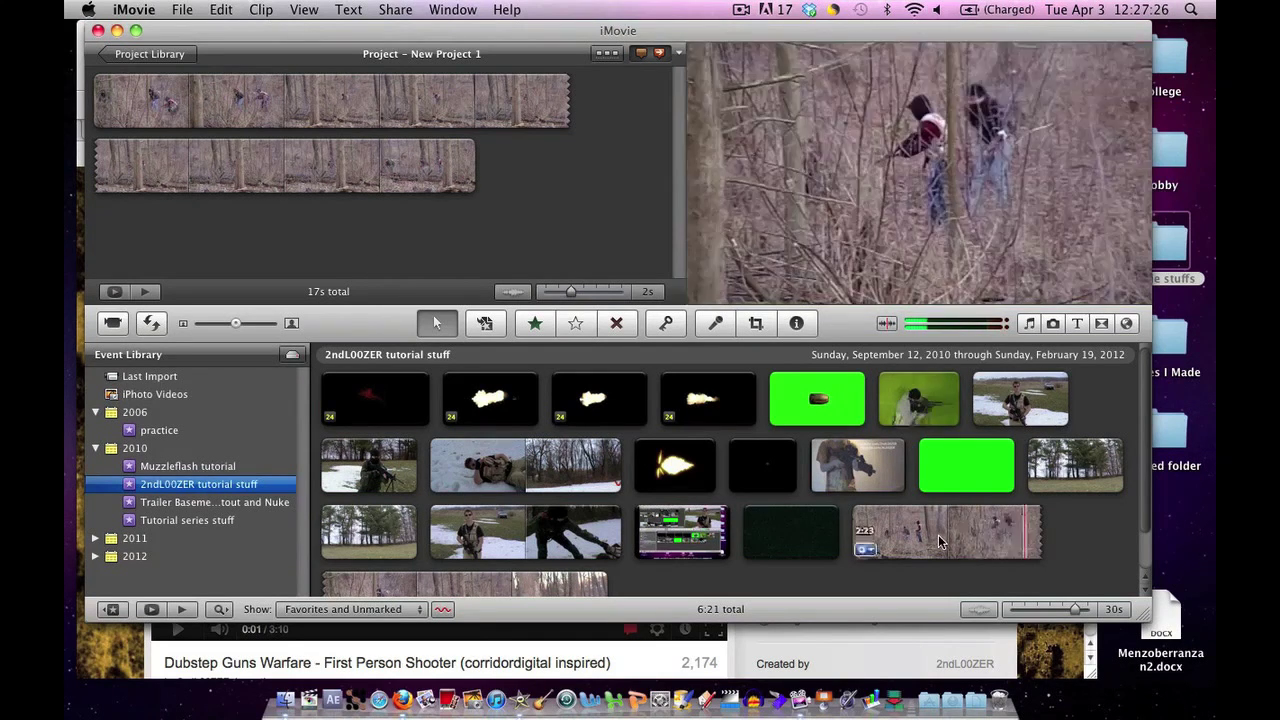
right_click(940, 541)
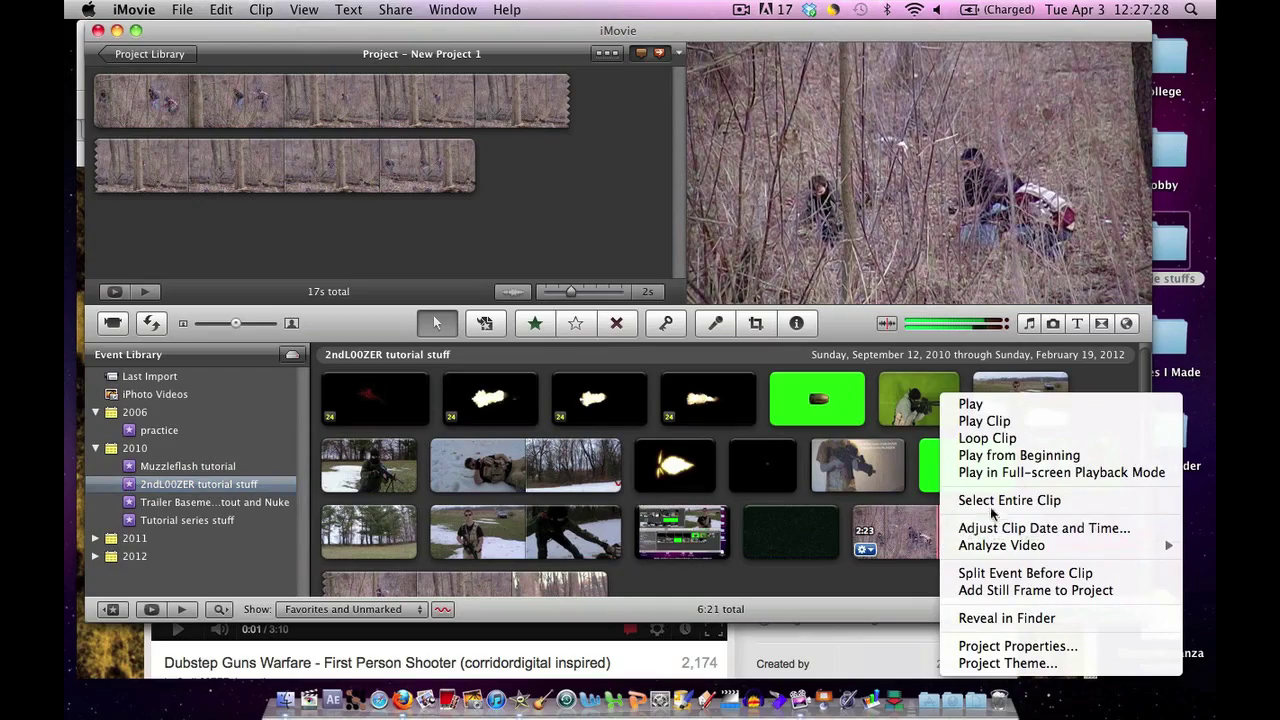
click(1000, 618)
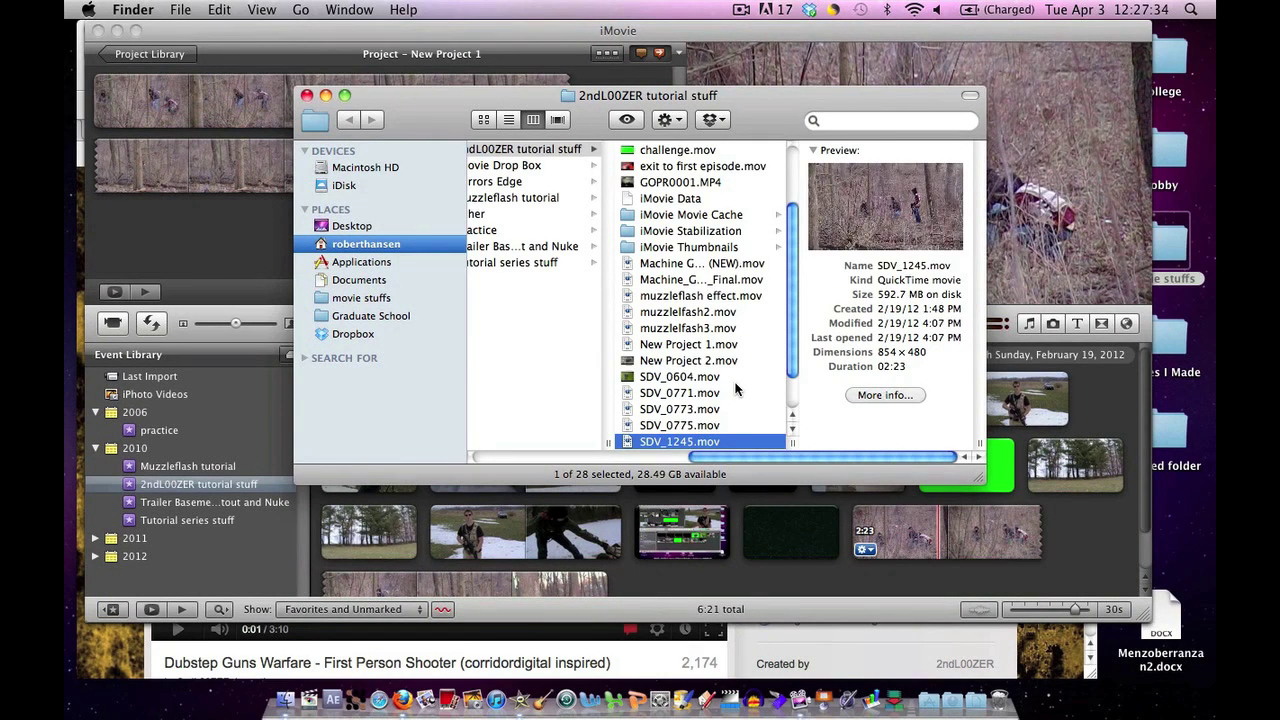
scroll(747, 381, down, 2)
scroll(747, 381, up, 4)
scroll(747, 381, up, 1)
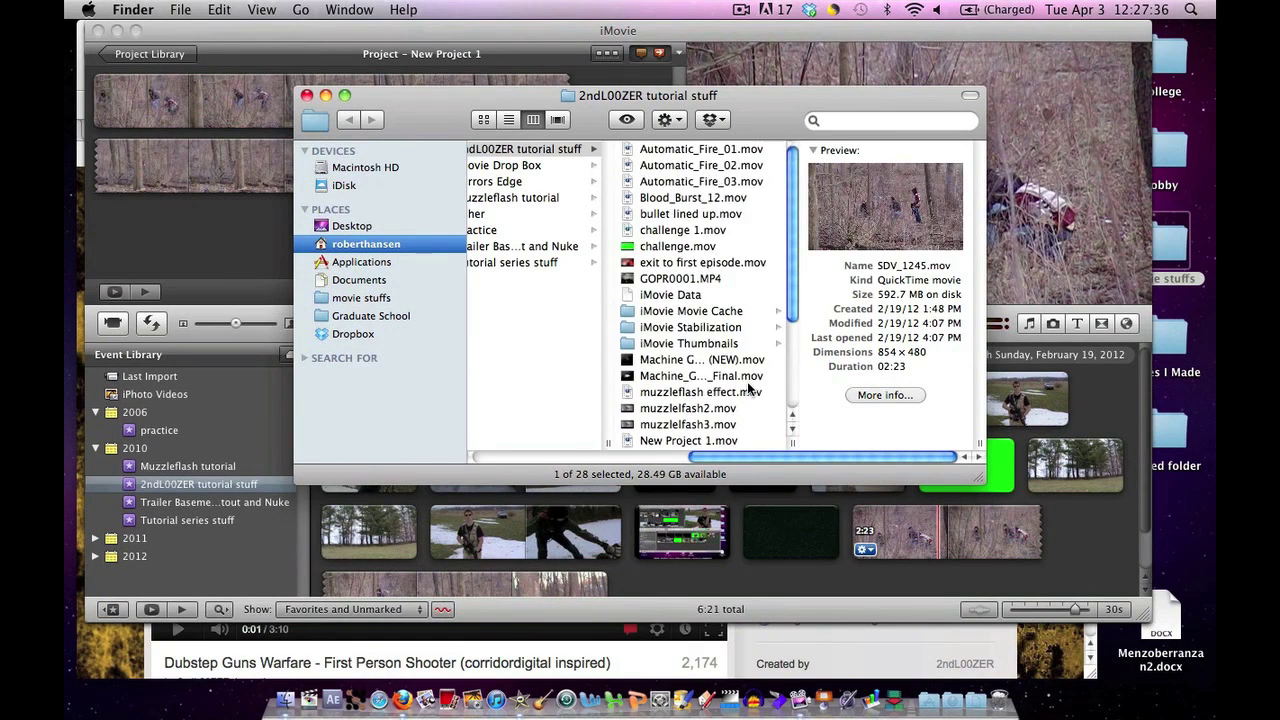
scroll(747, 381, down, 5)
scroll(747, 381, up, 3)
scroll(747, 381, down, 1)
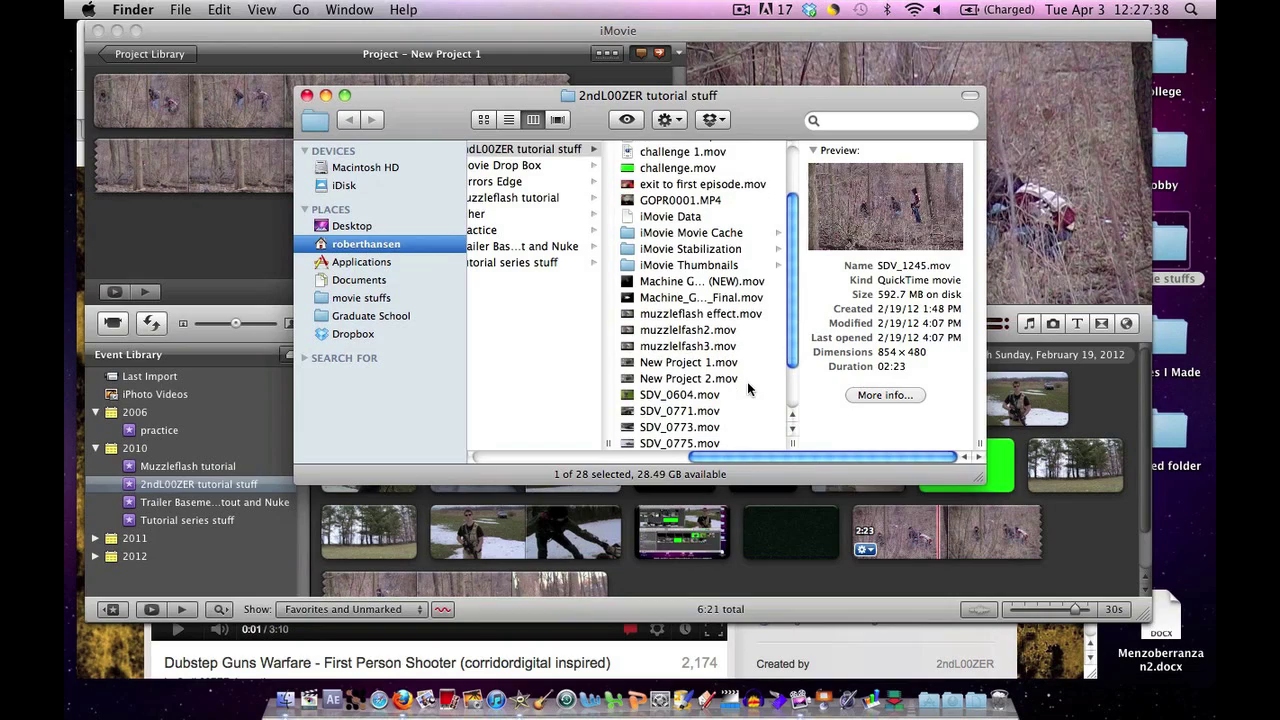
click(510, 120)
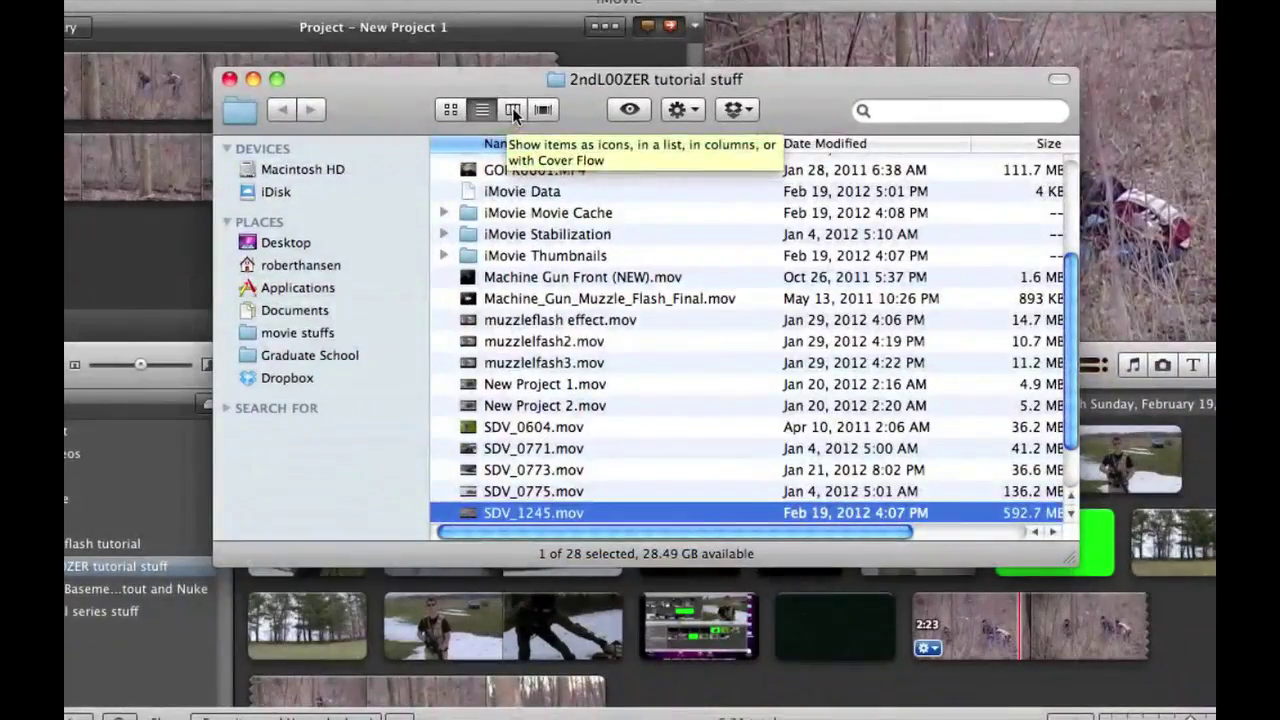
click(513, 108)
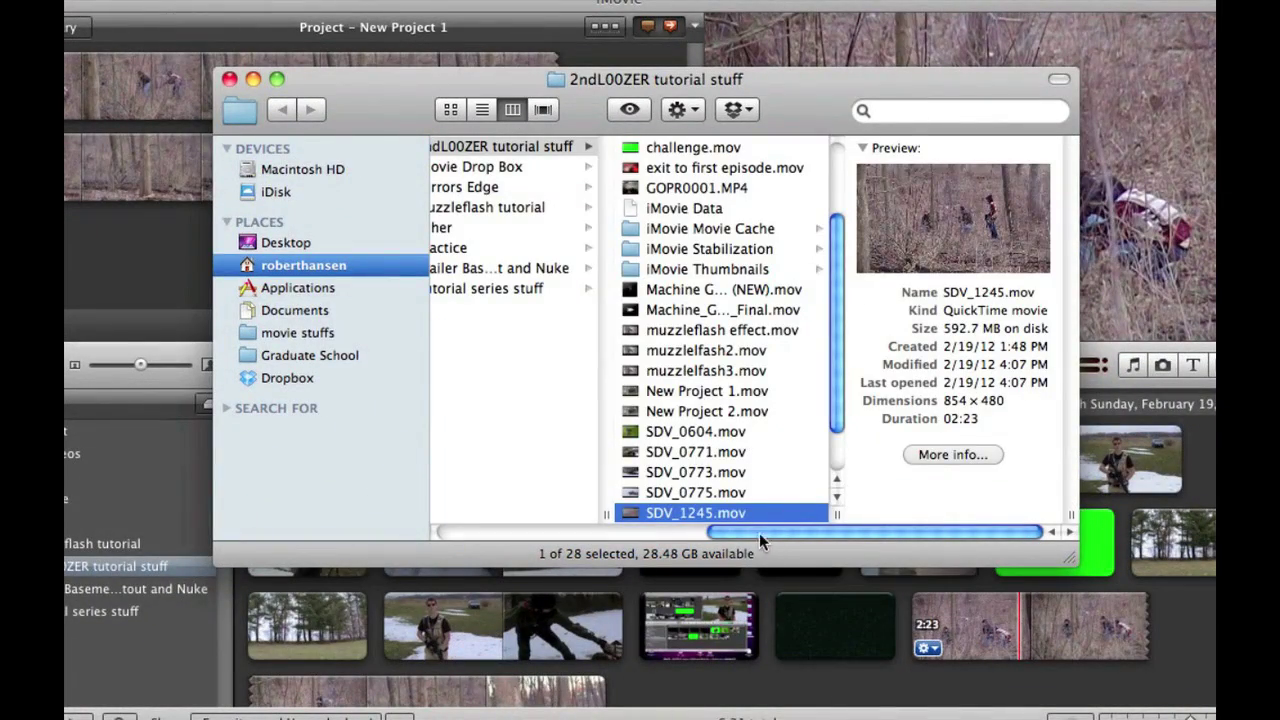
drag(768, 533, 712, 532)
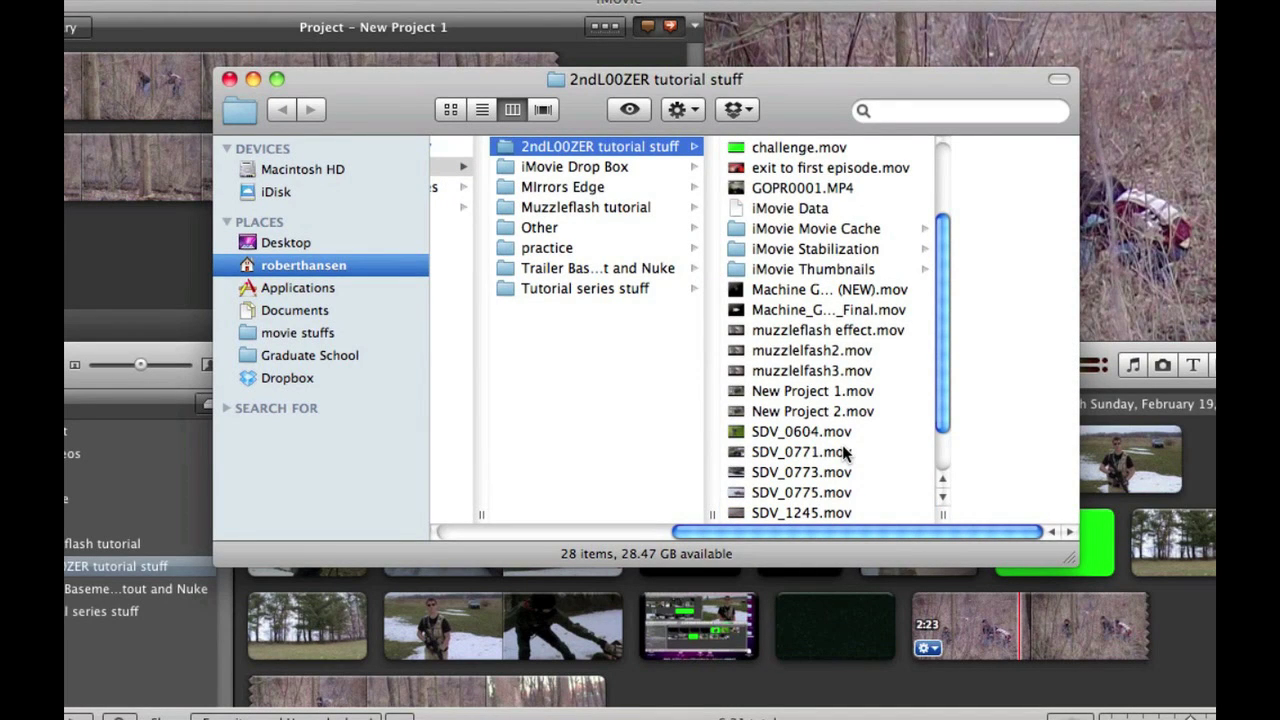
key(Left)
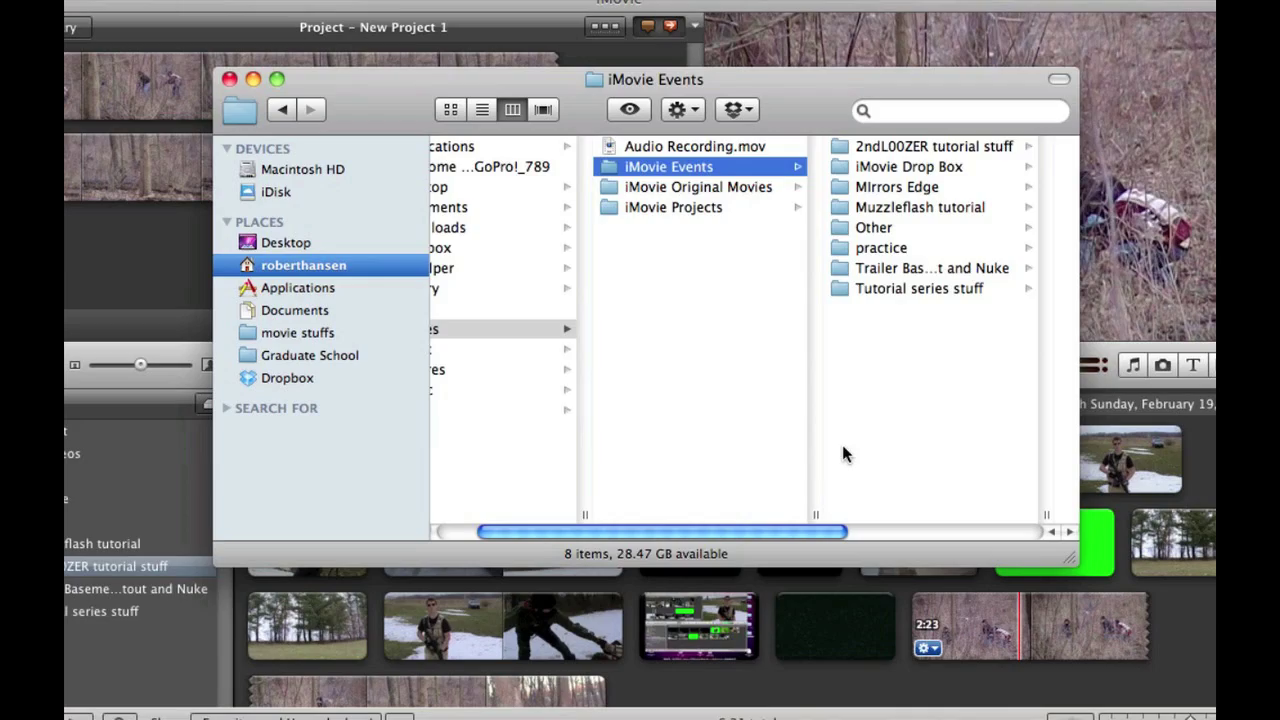
key(Right)
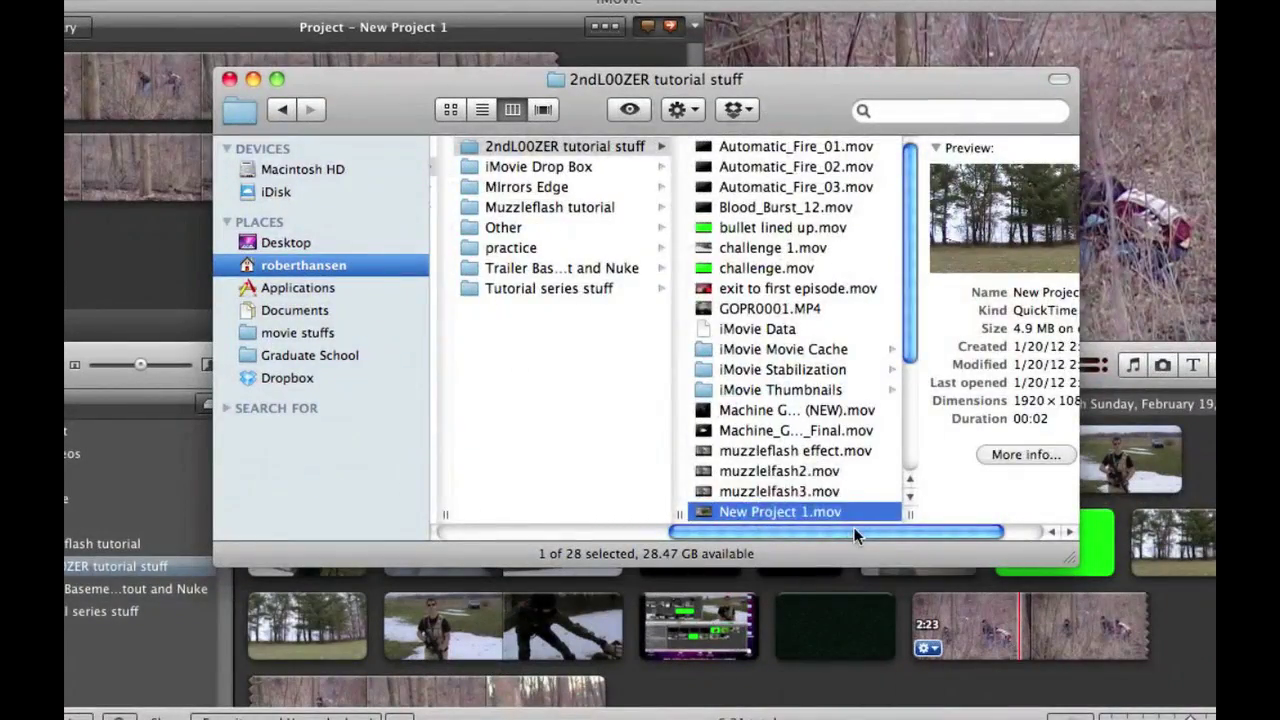
drag(853, 527, 740, 537)
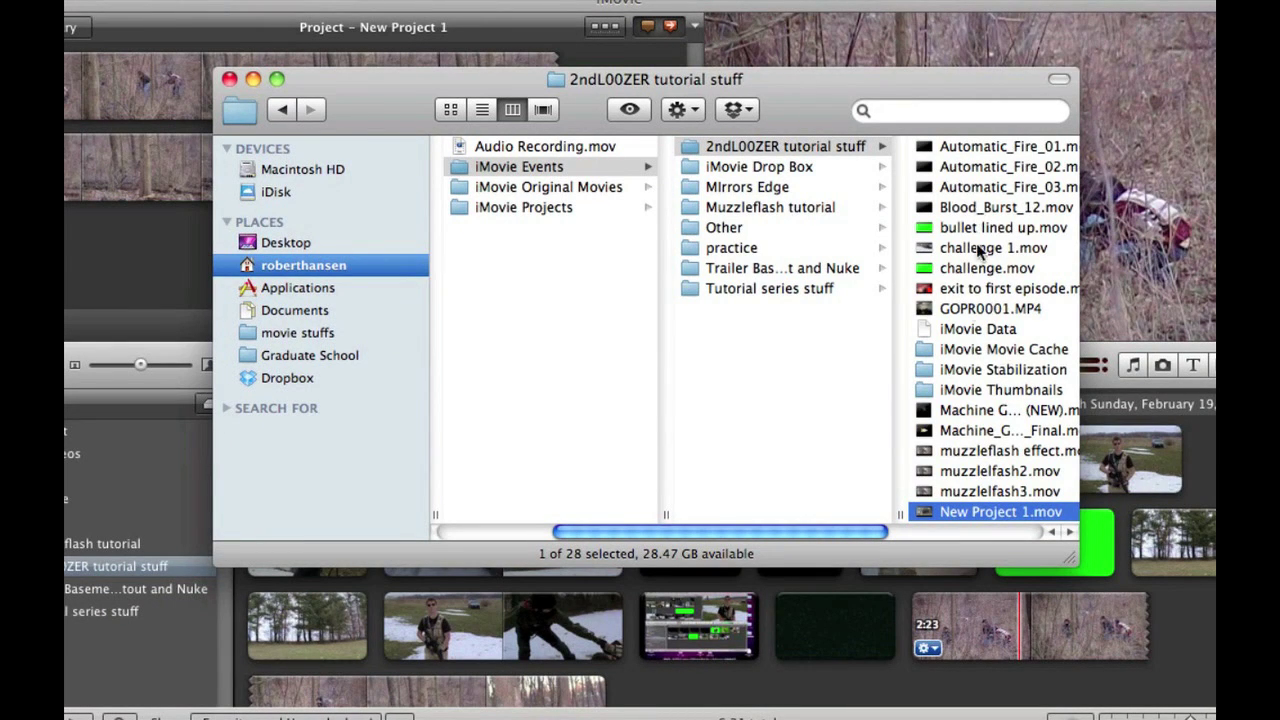
drag(829, 535, 961, 535)
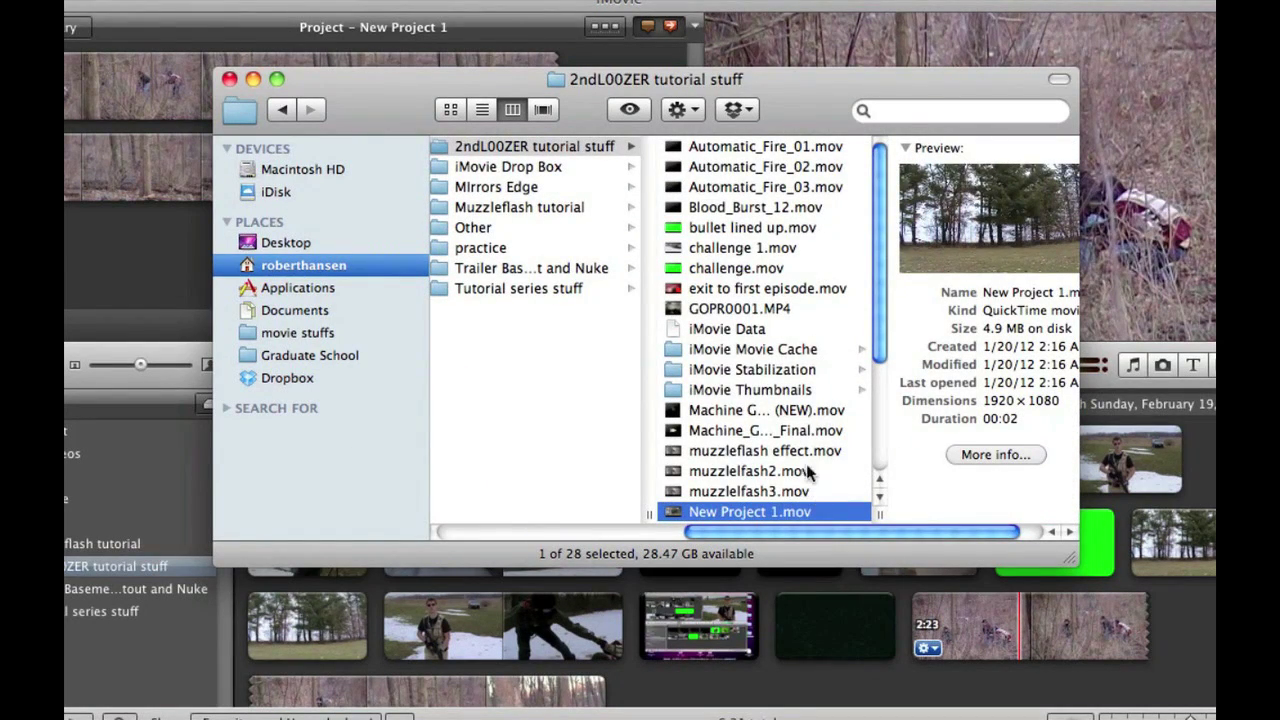
click(1210, 663)
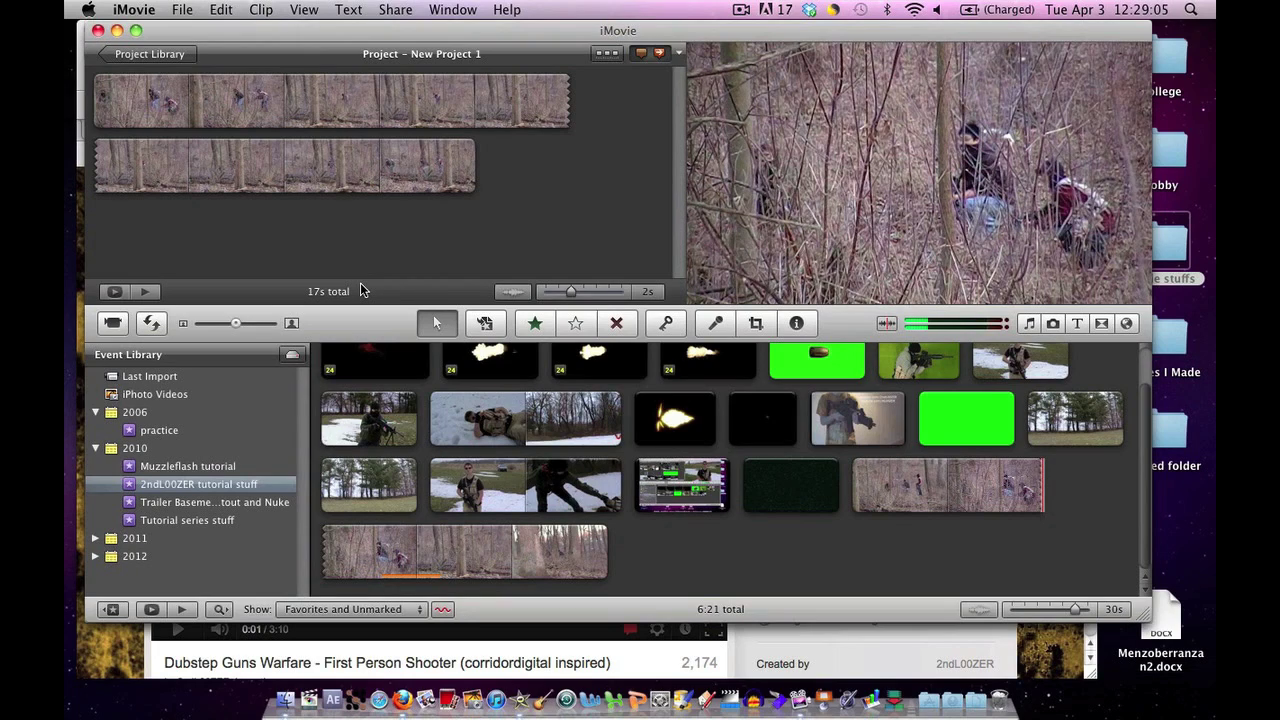
Step: Add a 5.6-second selection of the snowy-field rifle clip to New Project 1 and play it
scroll(1080, 520, up, 2)
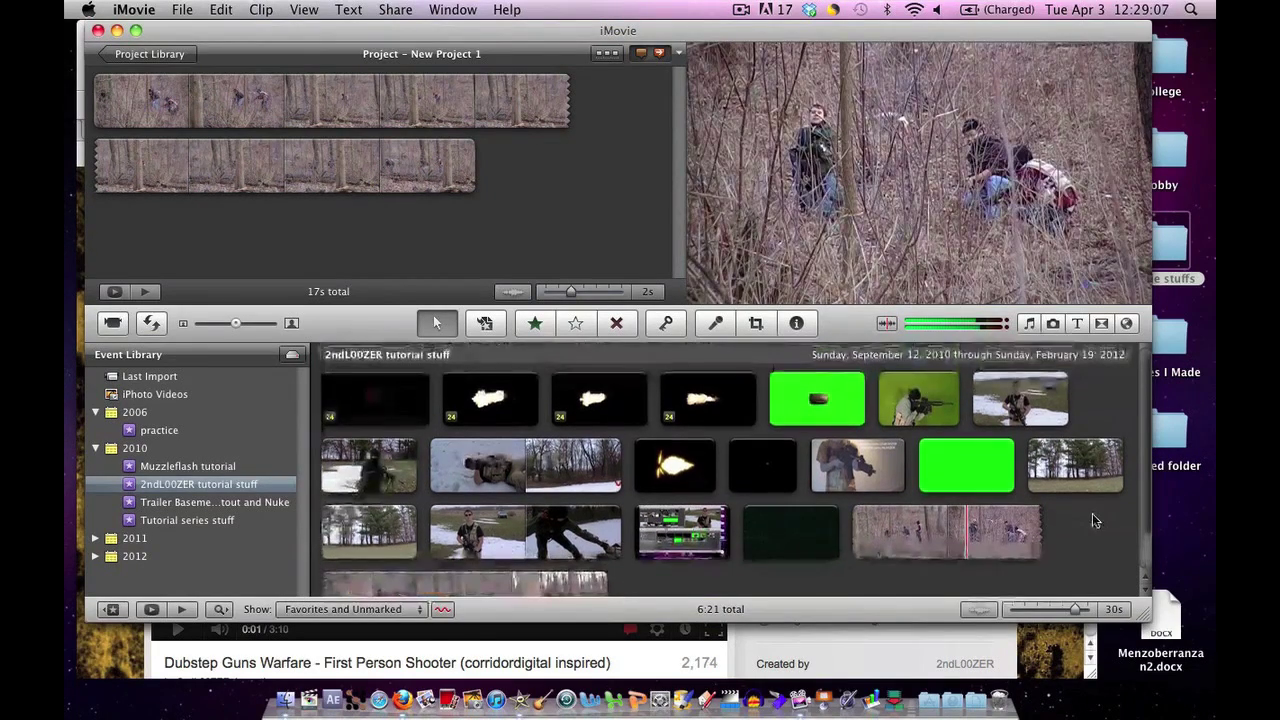
click(1000, 405)
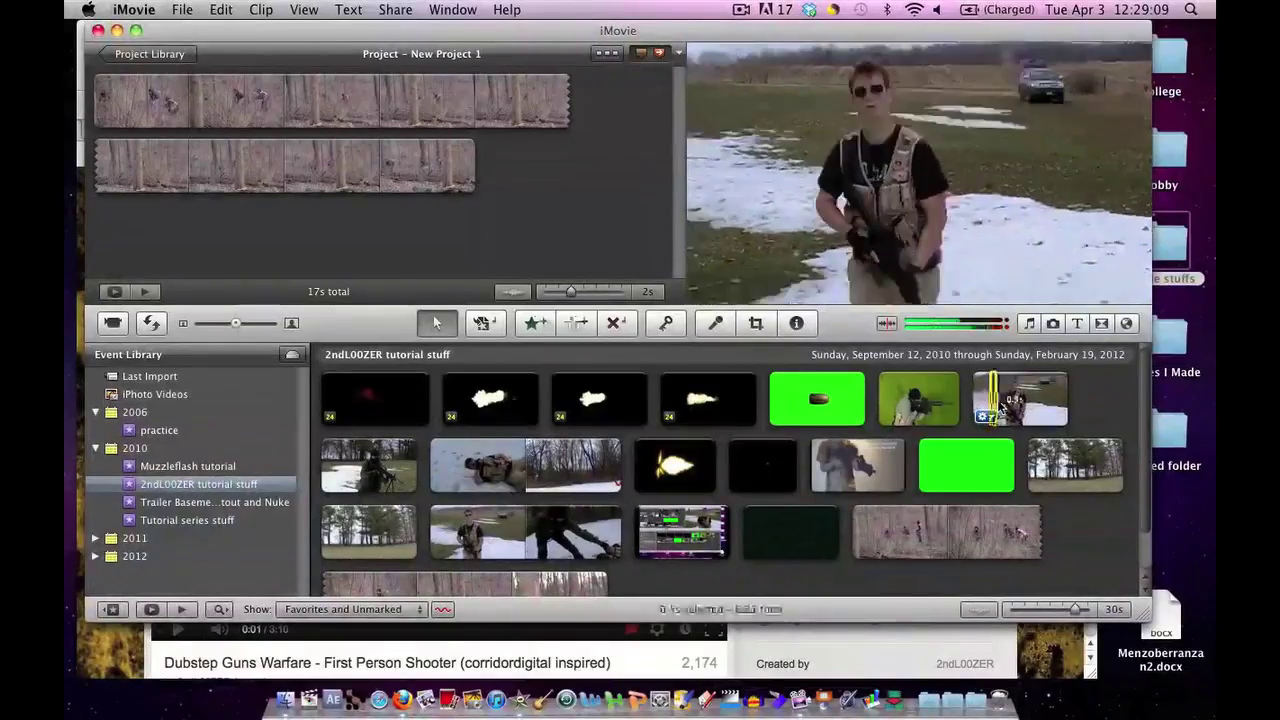
drag(1007, 405, 1025, 405)
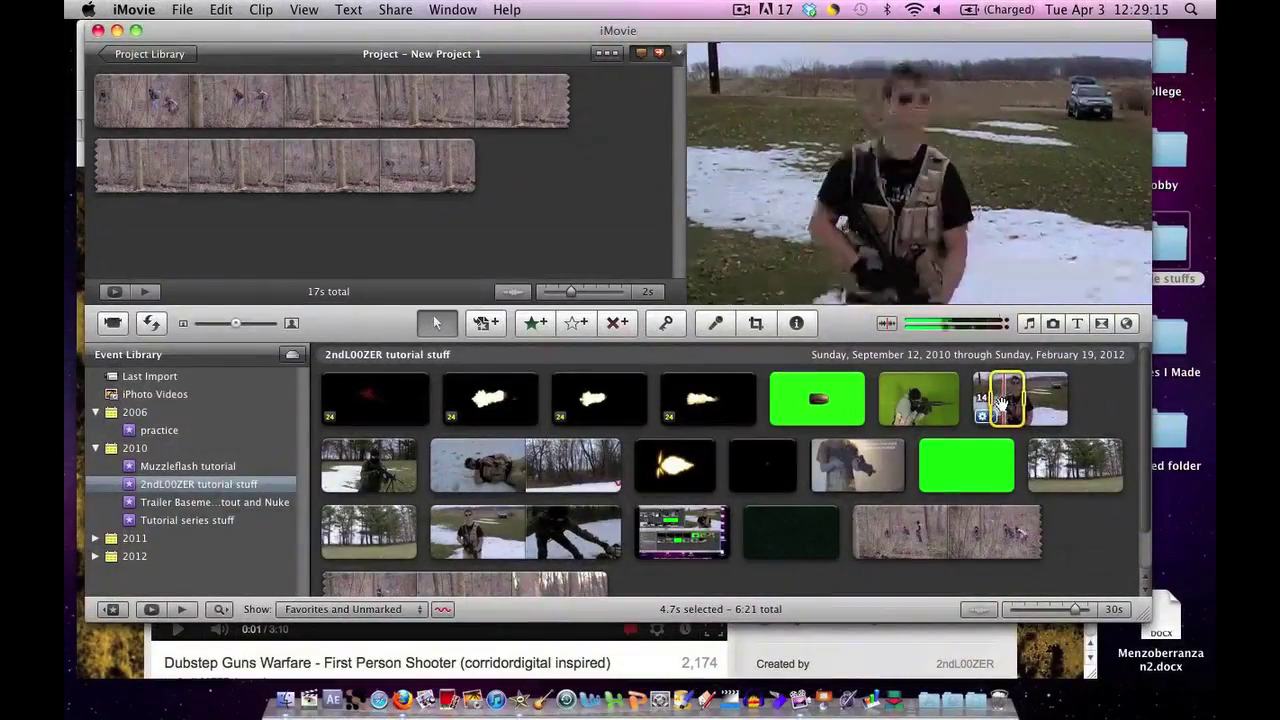
drag(1022, 398, 1023, 399)
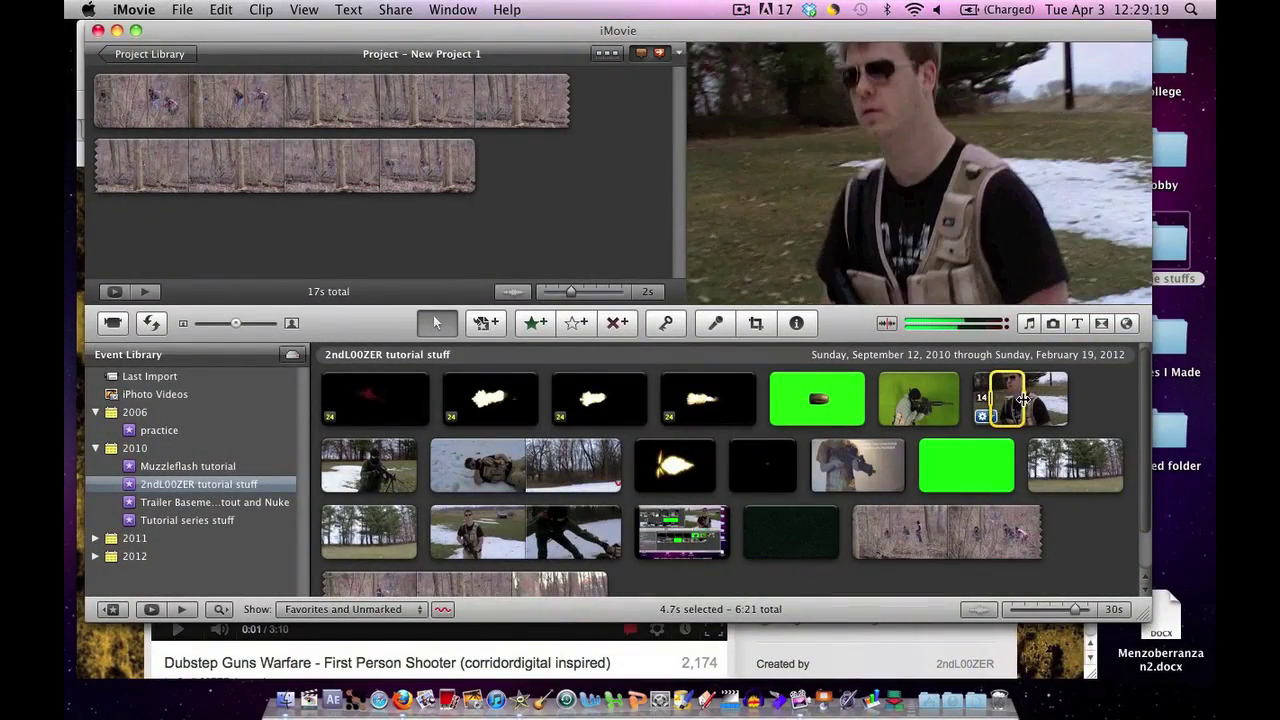
drag(989, 398, 981, 398)
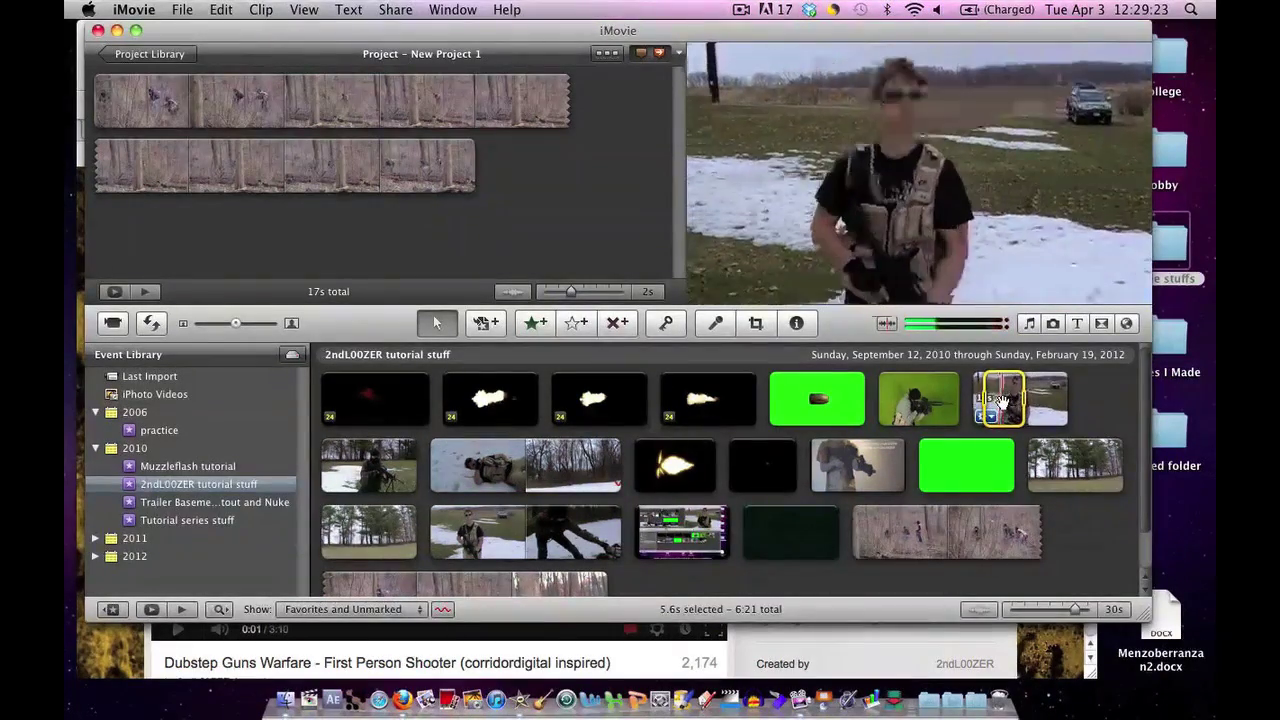
drag(741, 293, 608, 204)
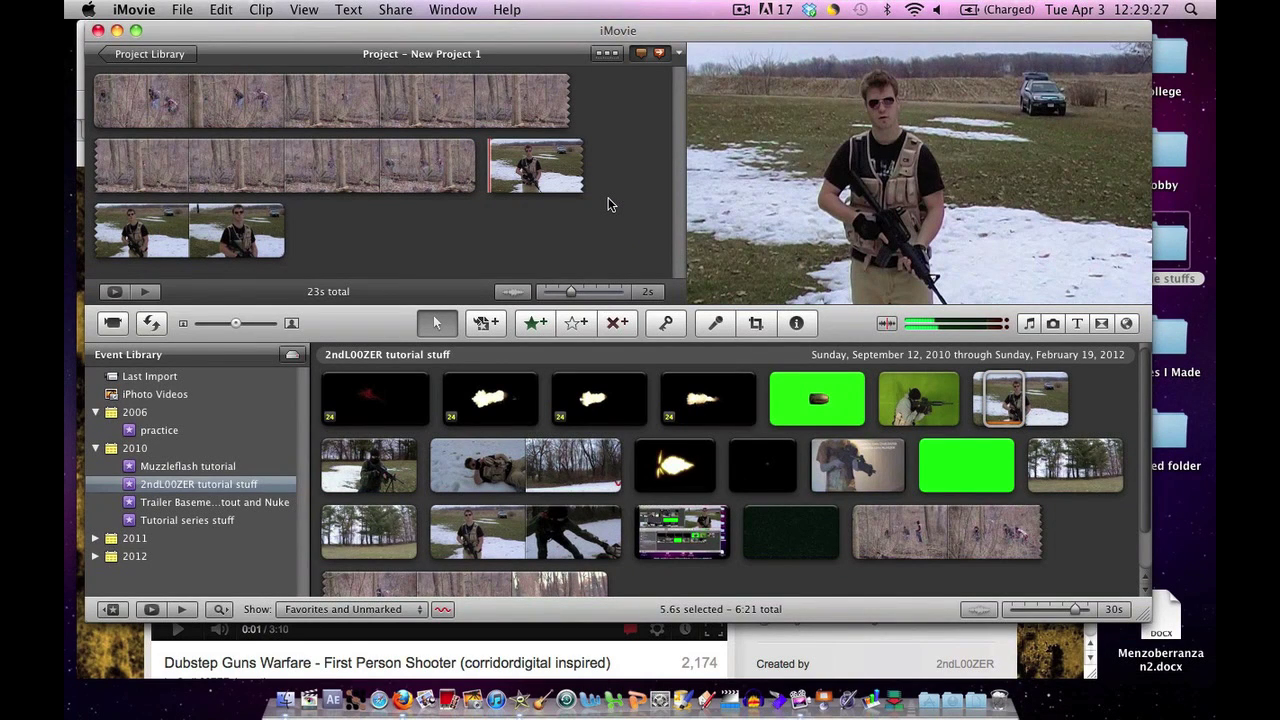
key(space)
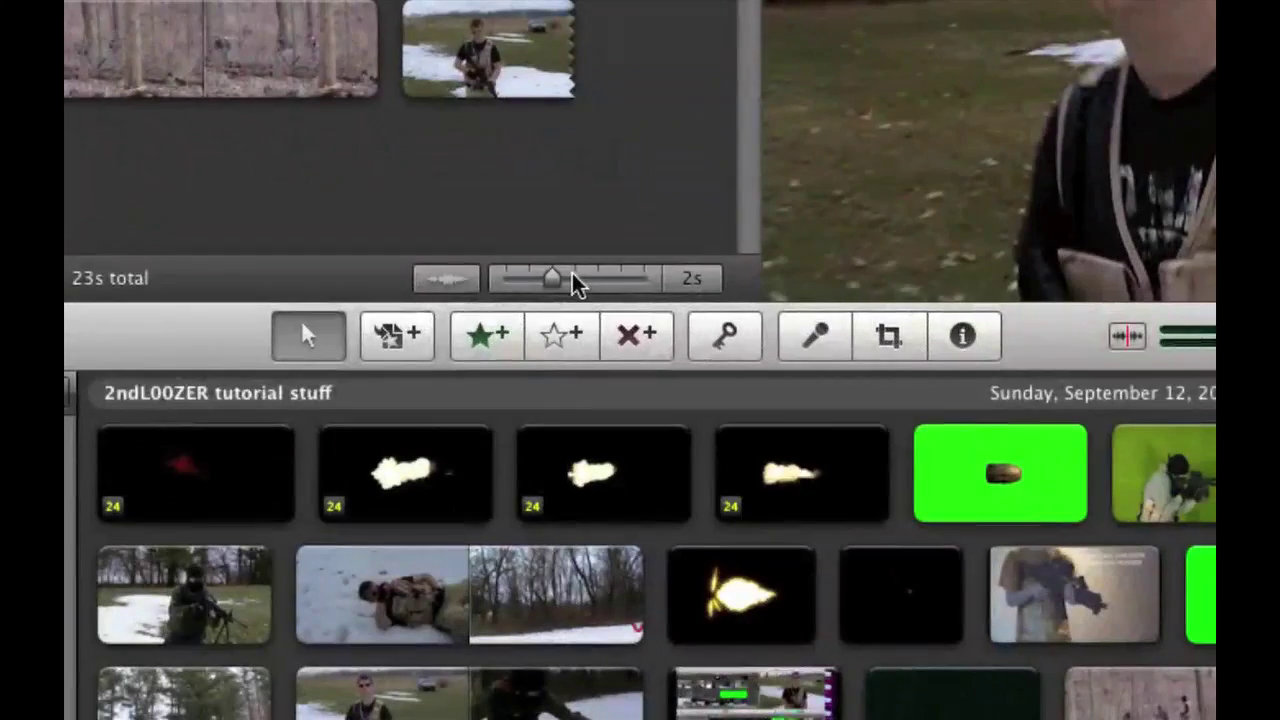
Step: Adjust the project thumbnail slider to show smaller, then larger frames for each clip
drag(555, 285, 505, 280)
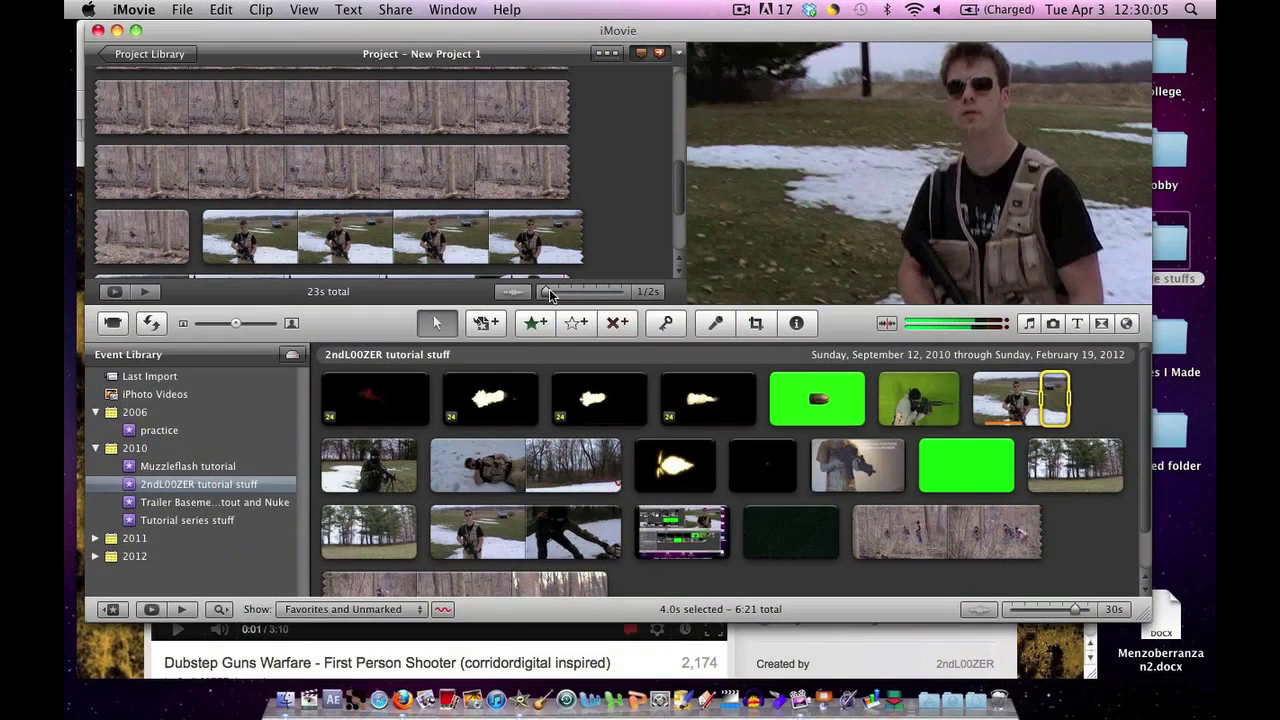
drag(548, 289, 582, 298)
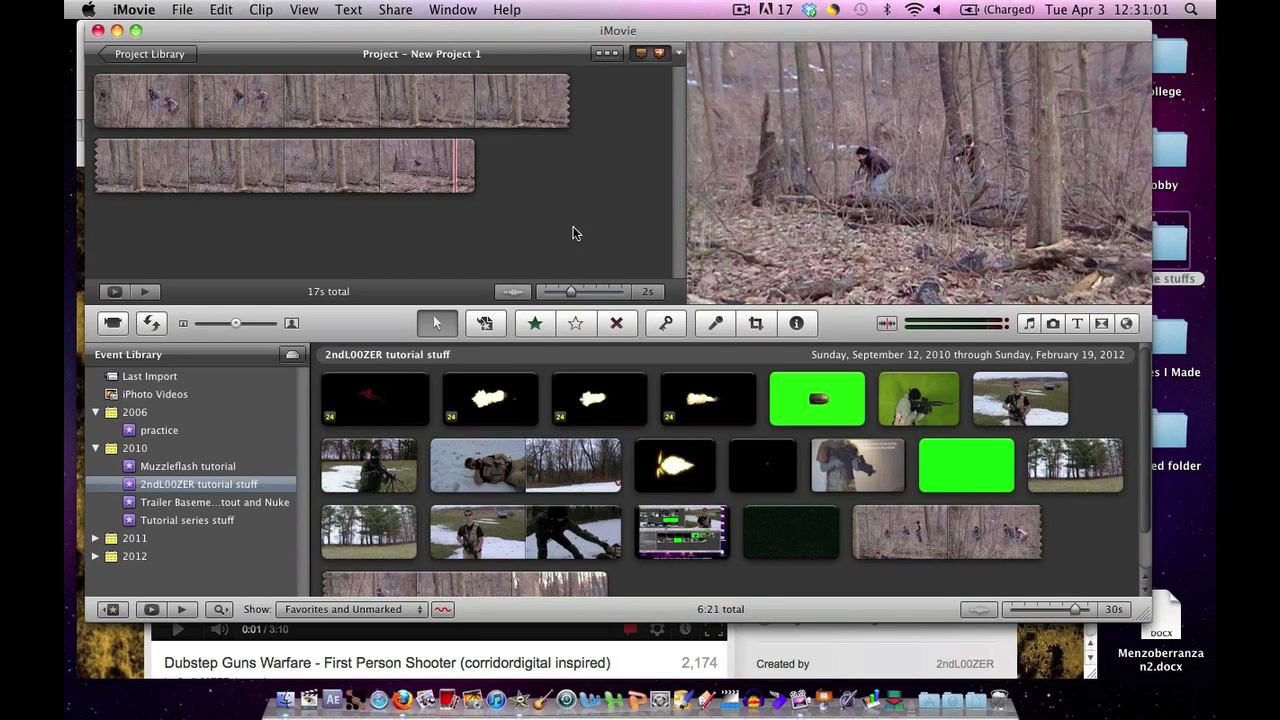
Step: Open the second forest clip's Inspector, apply no video or audio effect, and show its Video adjustments
double_click(355, 182)
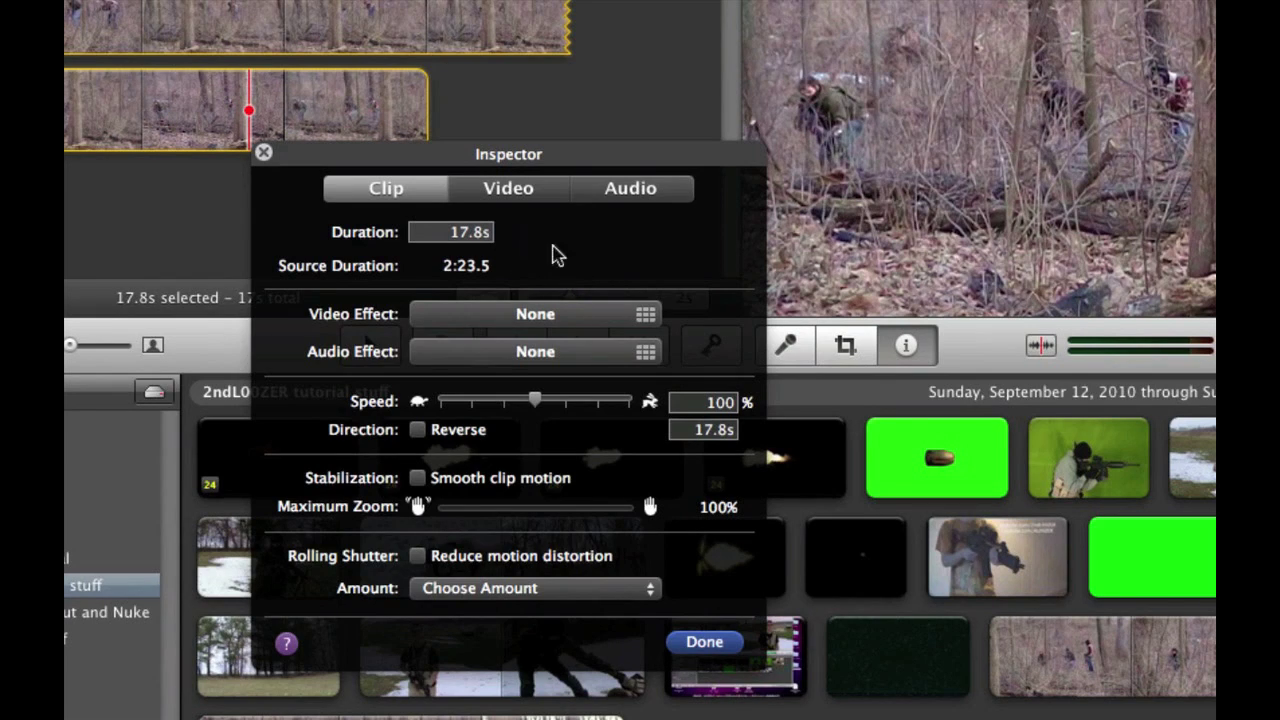
click(586, 314)
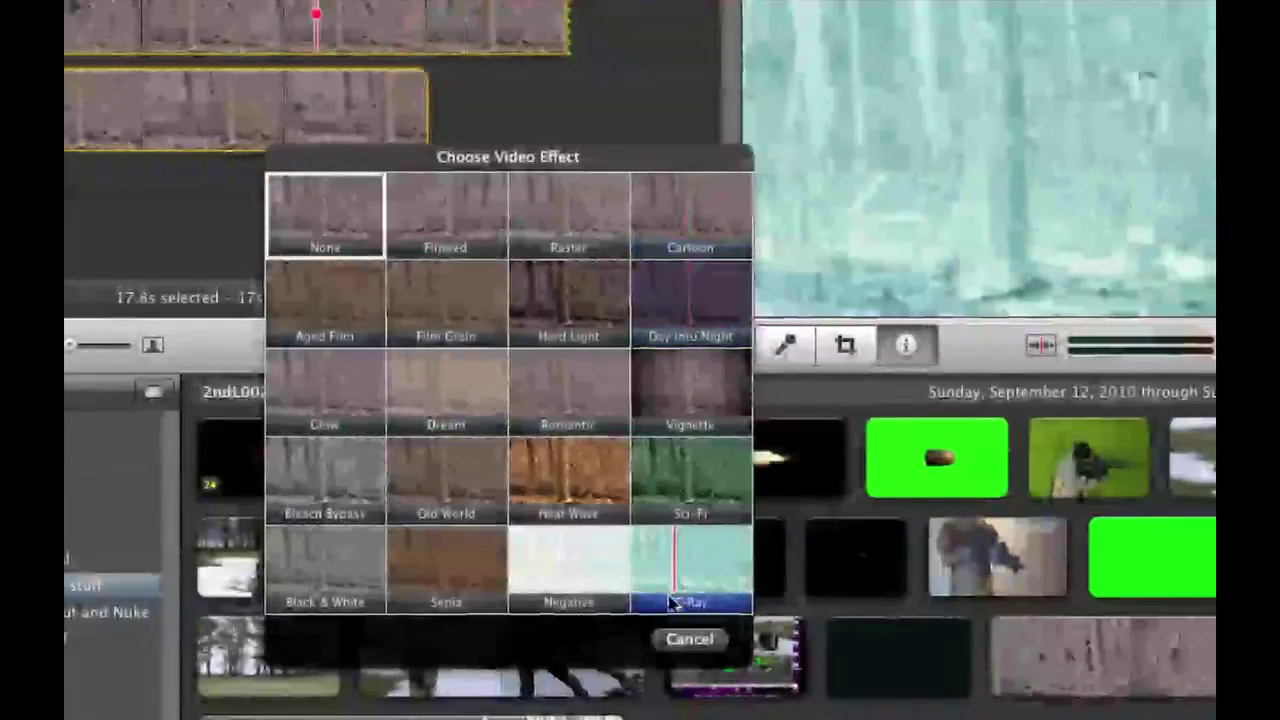
click(689, 638)
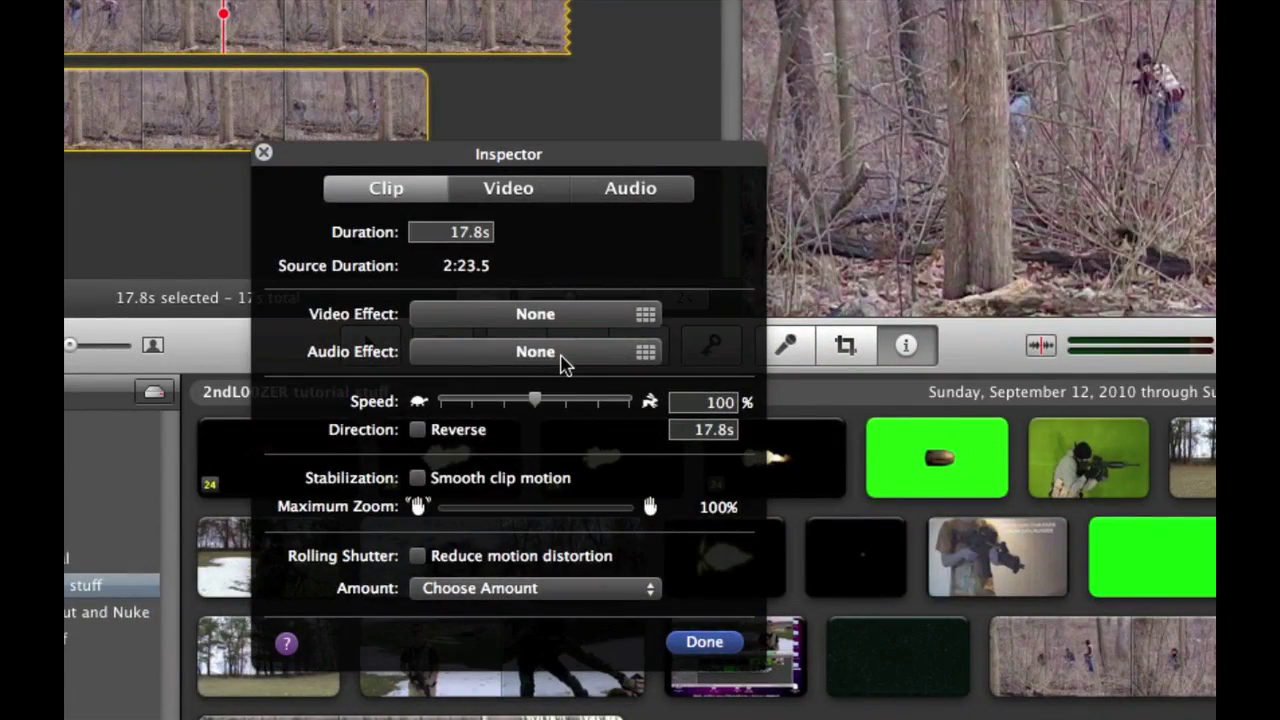
click(560, 353)
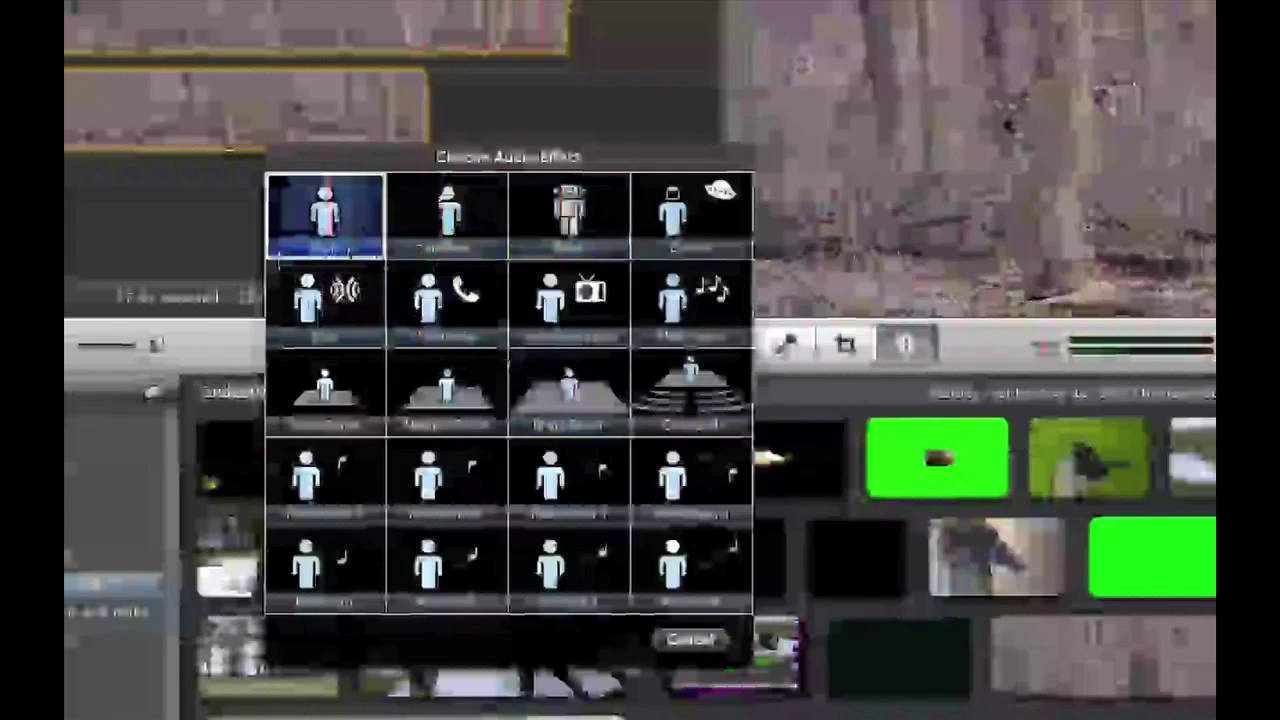
click(330, 225)
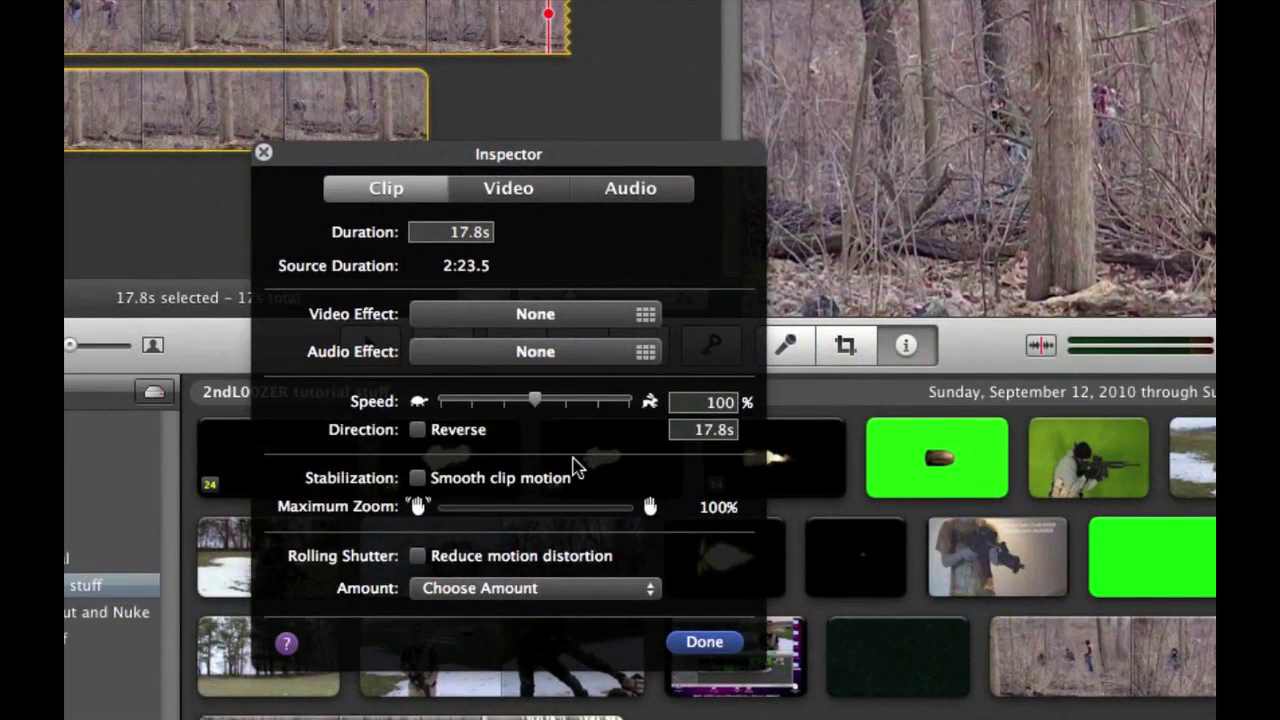
click(512, 200)
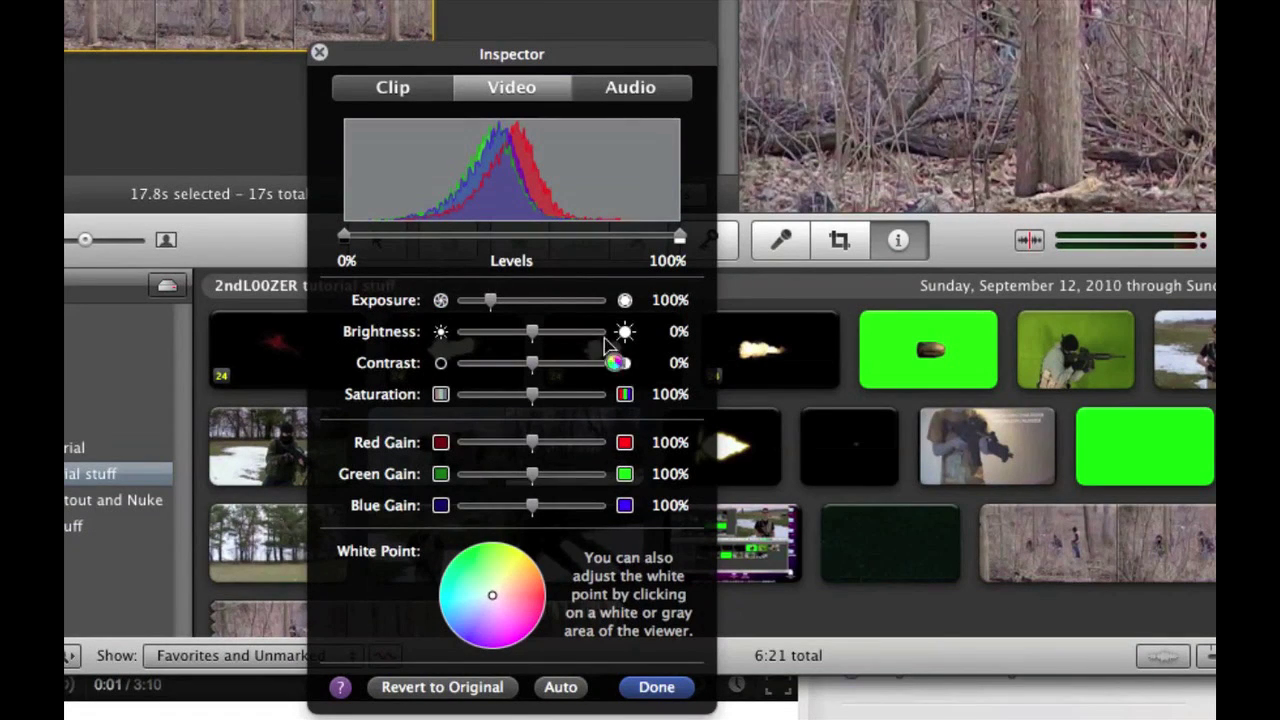
Step: Review the clip's volume, ducking, fade and equalizer settings, then close the Inspector
click(624, 88)
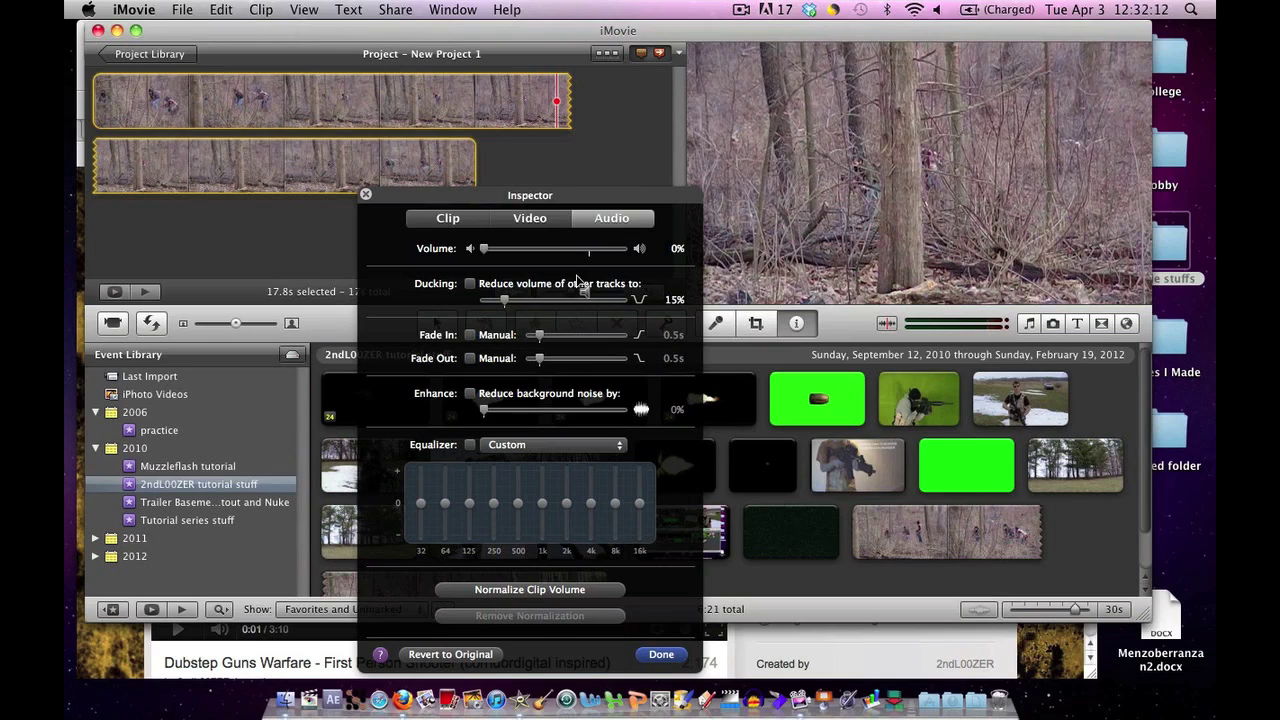
click(366, 195)
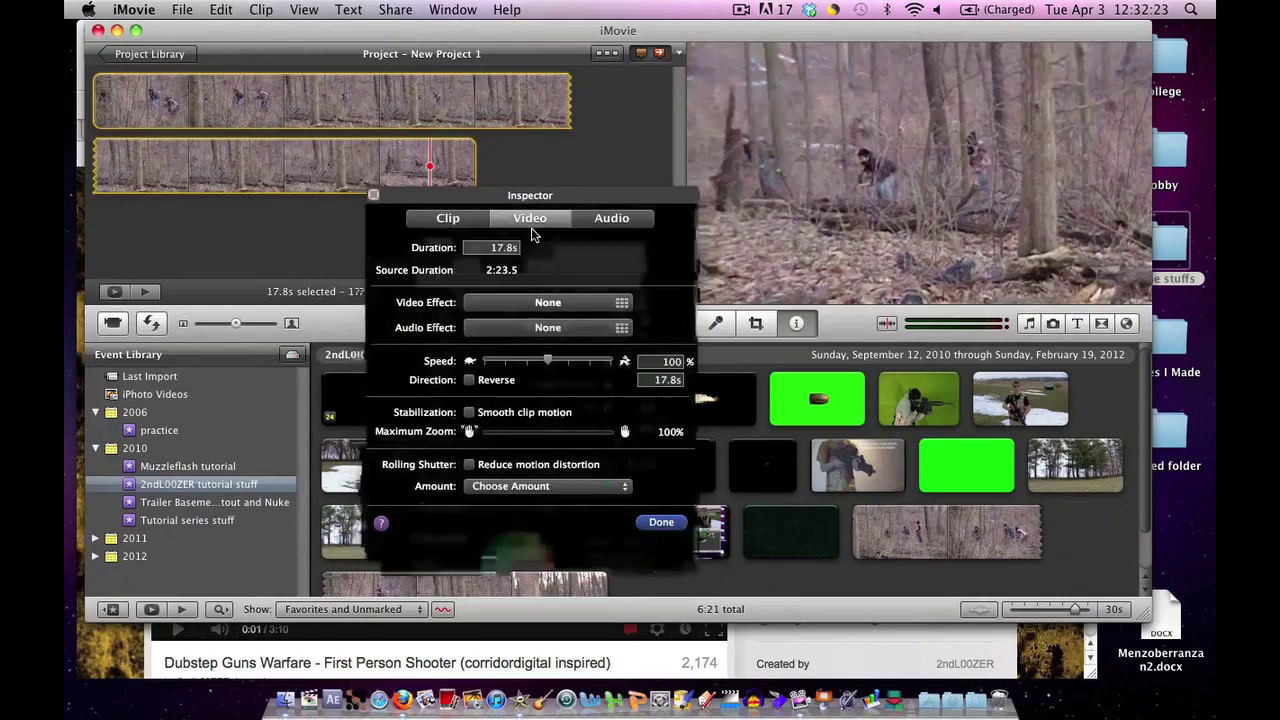
Step: Adjust the clip's colour: Red Gain 132%, Contrast -27%, Saturation 49%, Brightness 24%
click(529, 216)
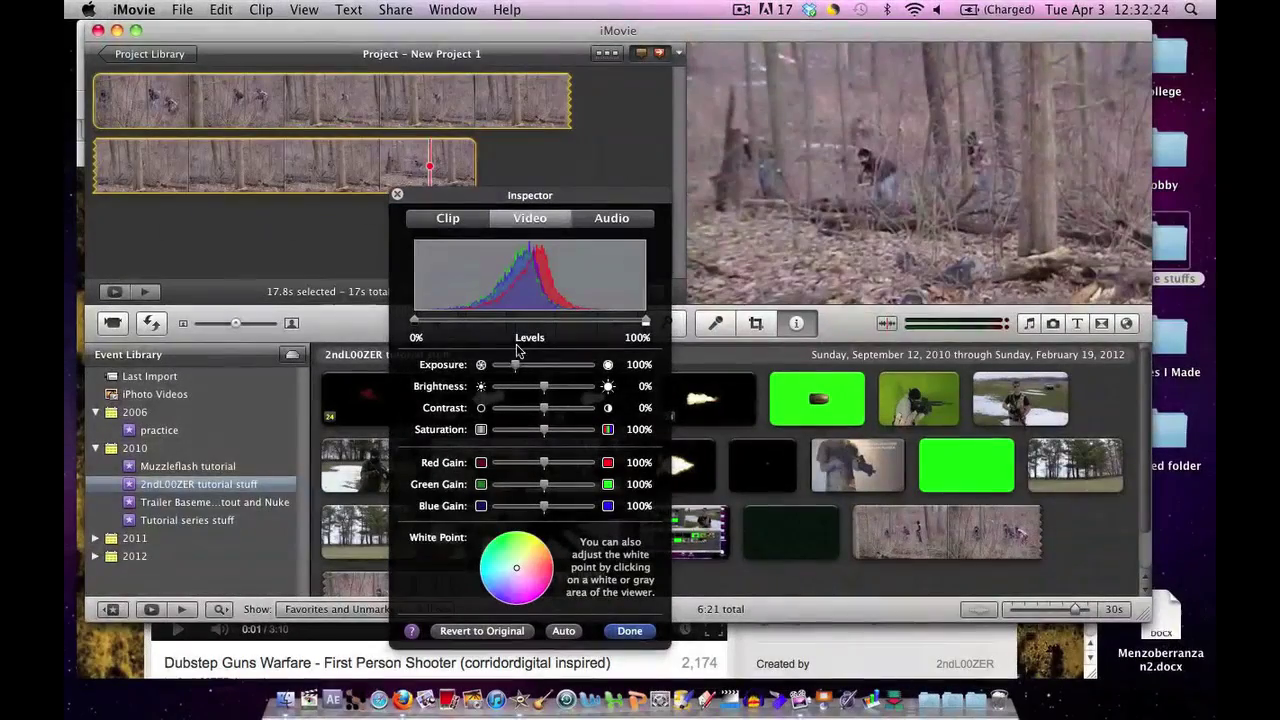
click(559, 463)
click(531, 412)
click(519, 430)
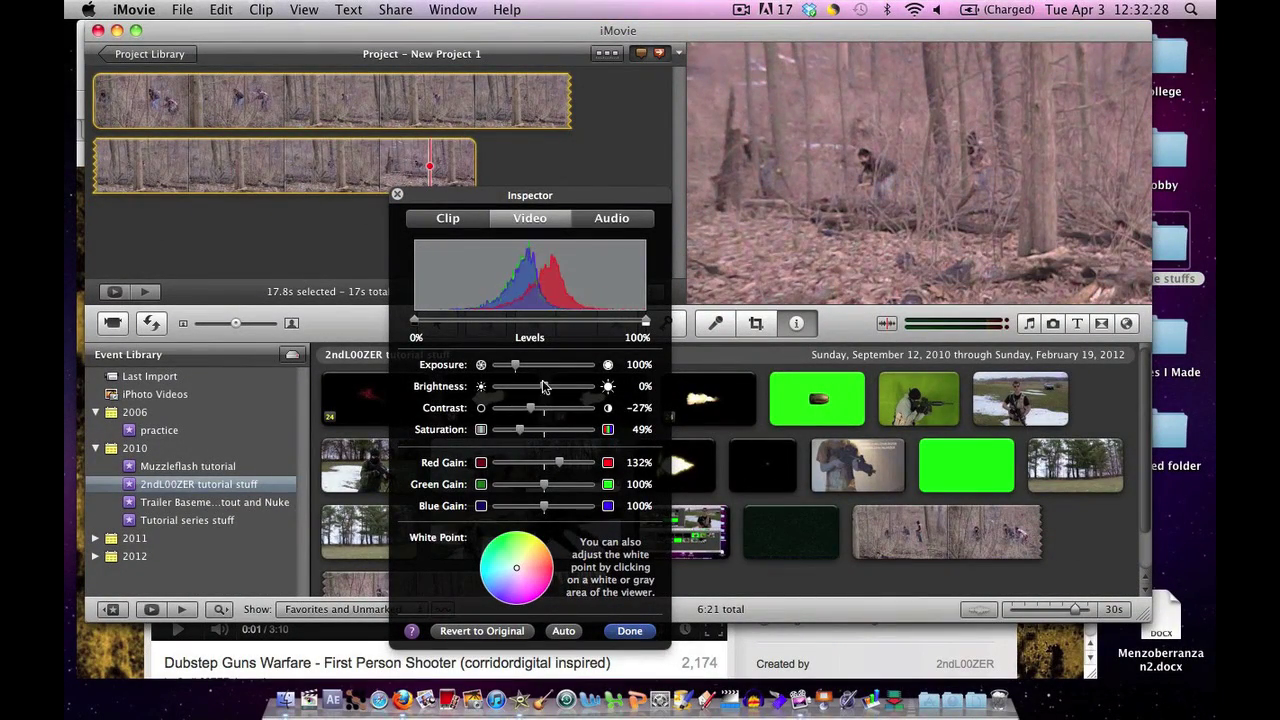
click(564, 388)
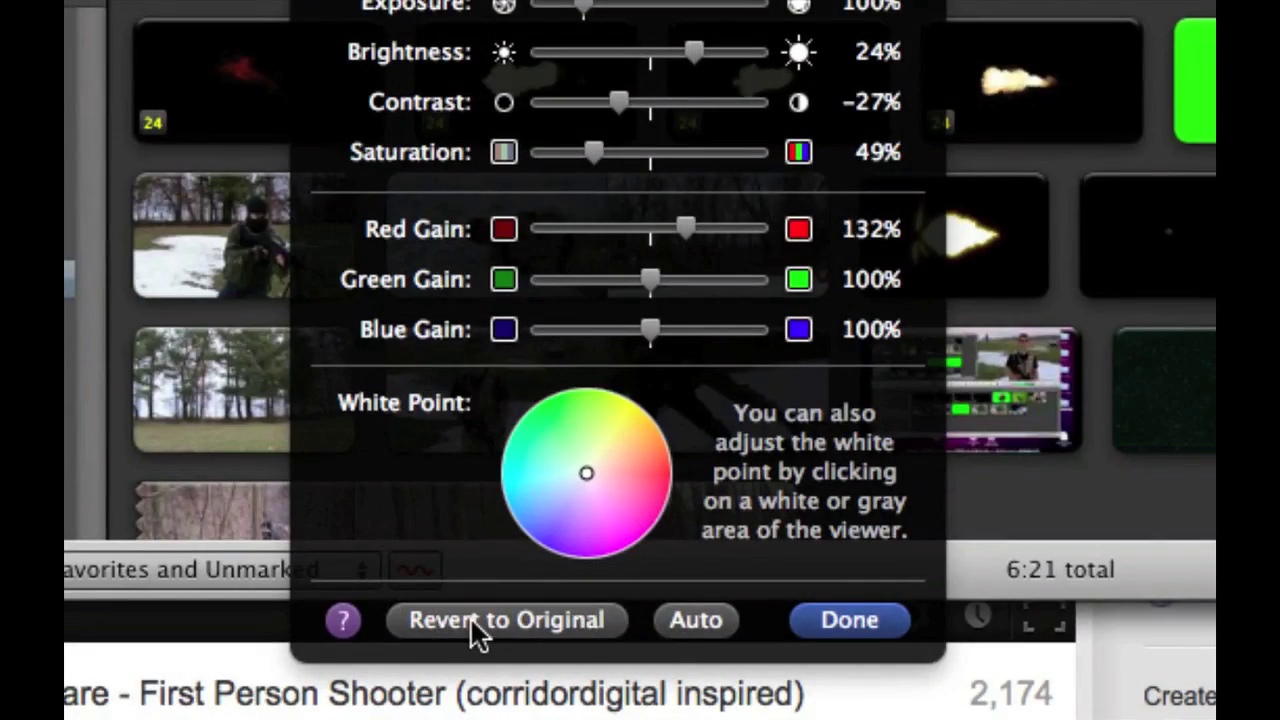
Step: Revert the clip to original, then restore the tweaks with Edit > Undo Remove Video Adjustments
click(470, 618)
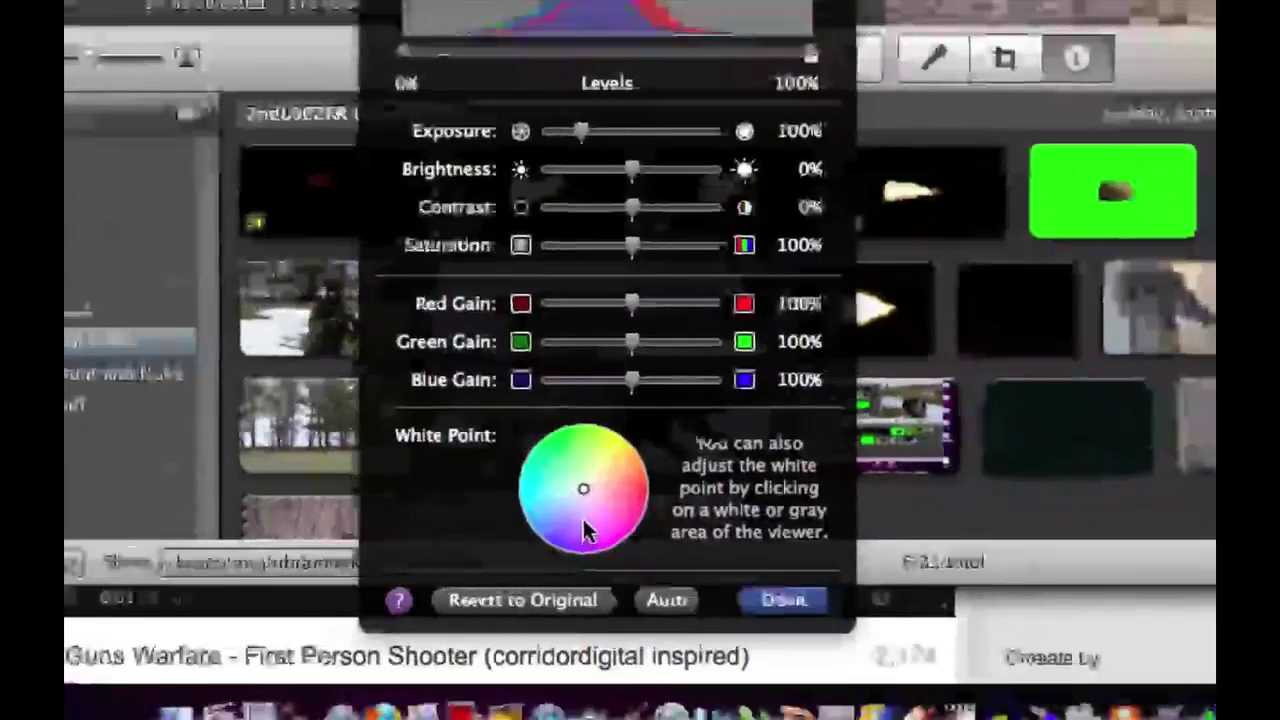
key(Return)
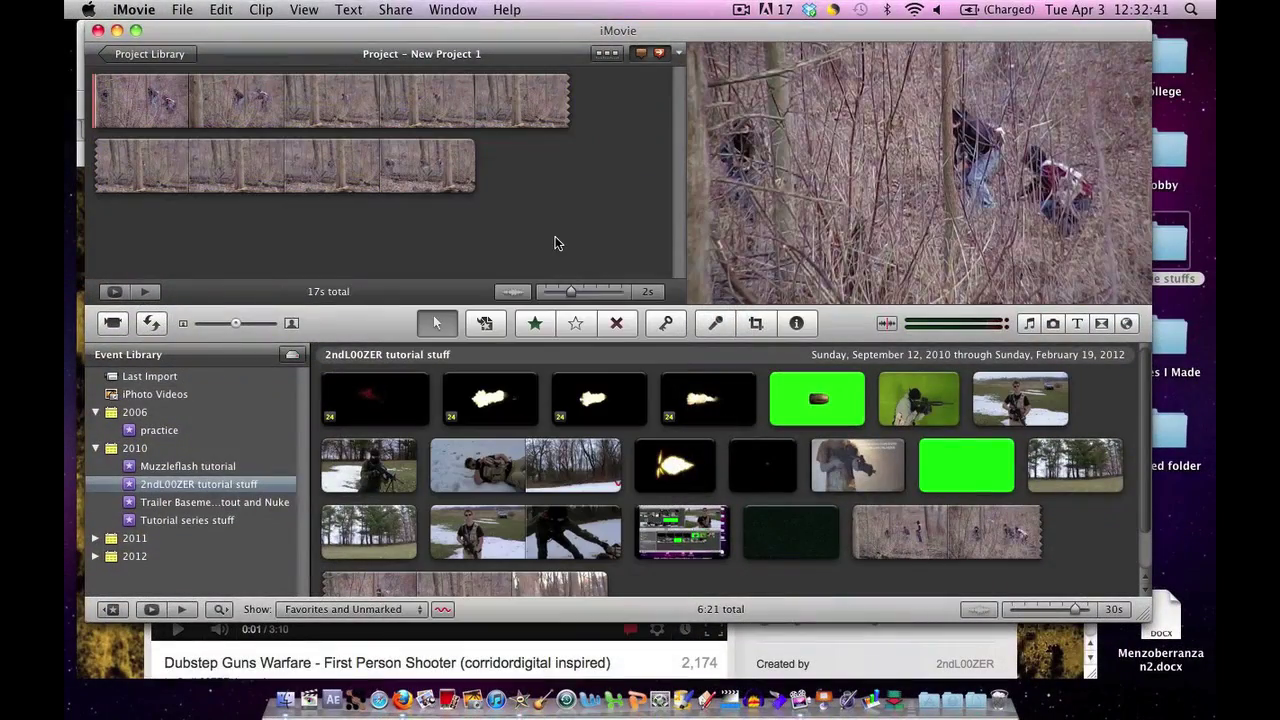
click(222, 10)
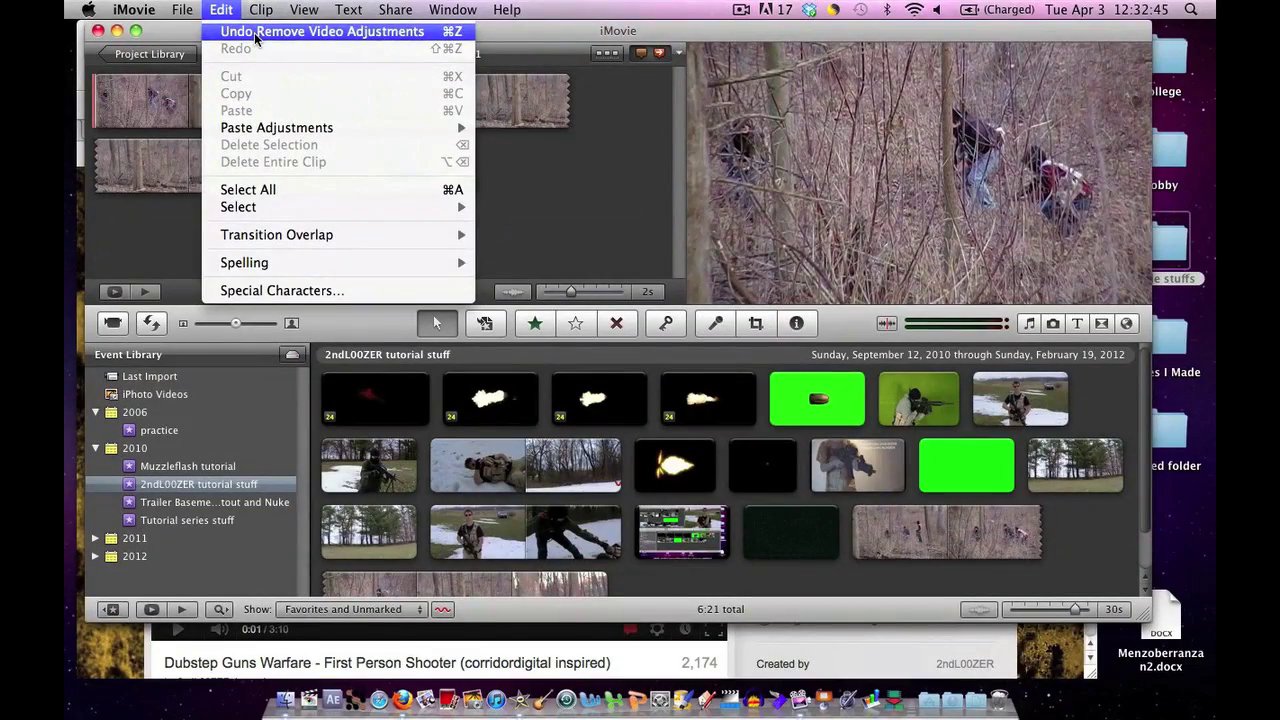
click(256, 33)
right_click(392, 166)
key(Escape)
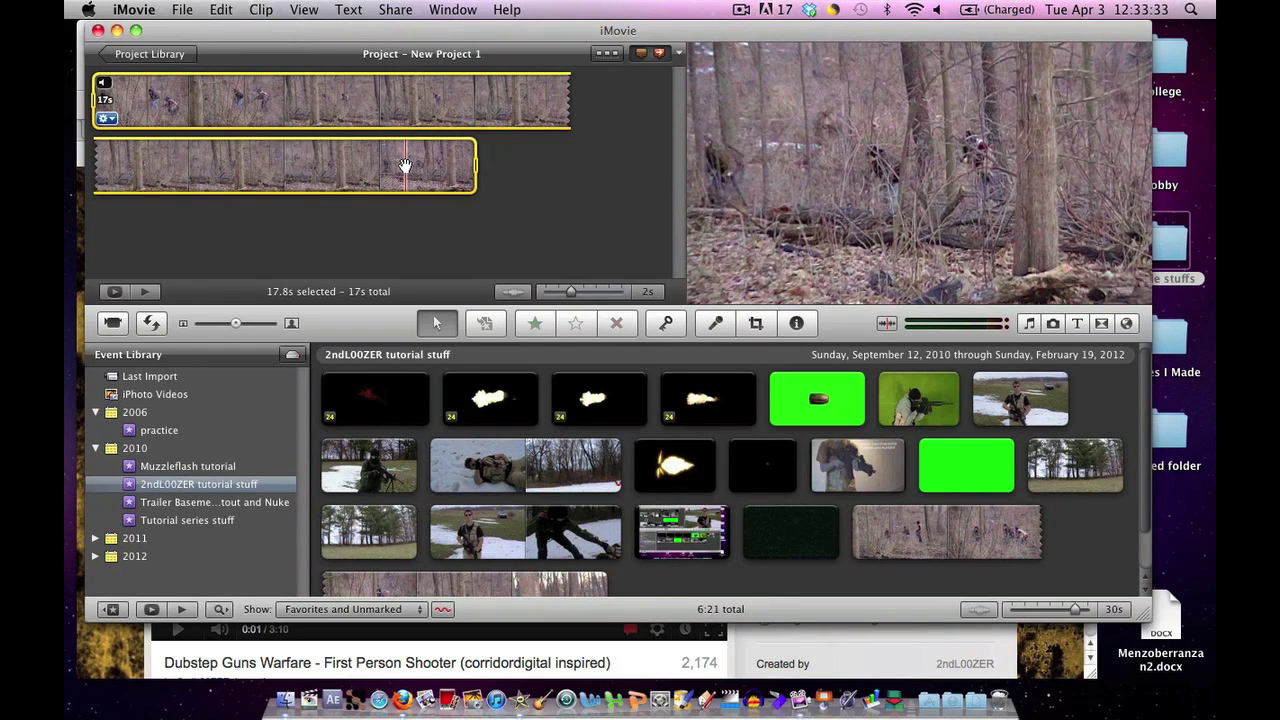
right_click(405, 165)
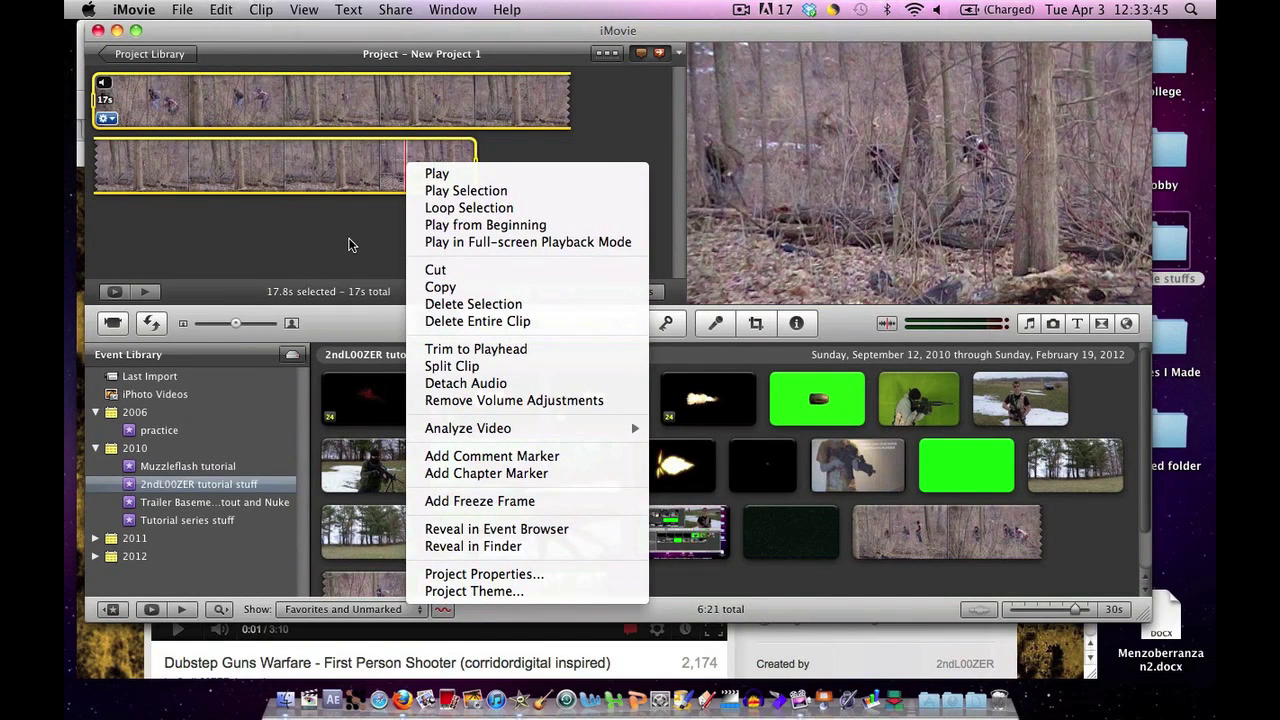
key(Escape)
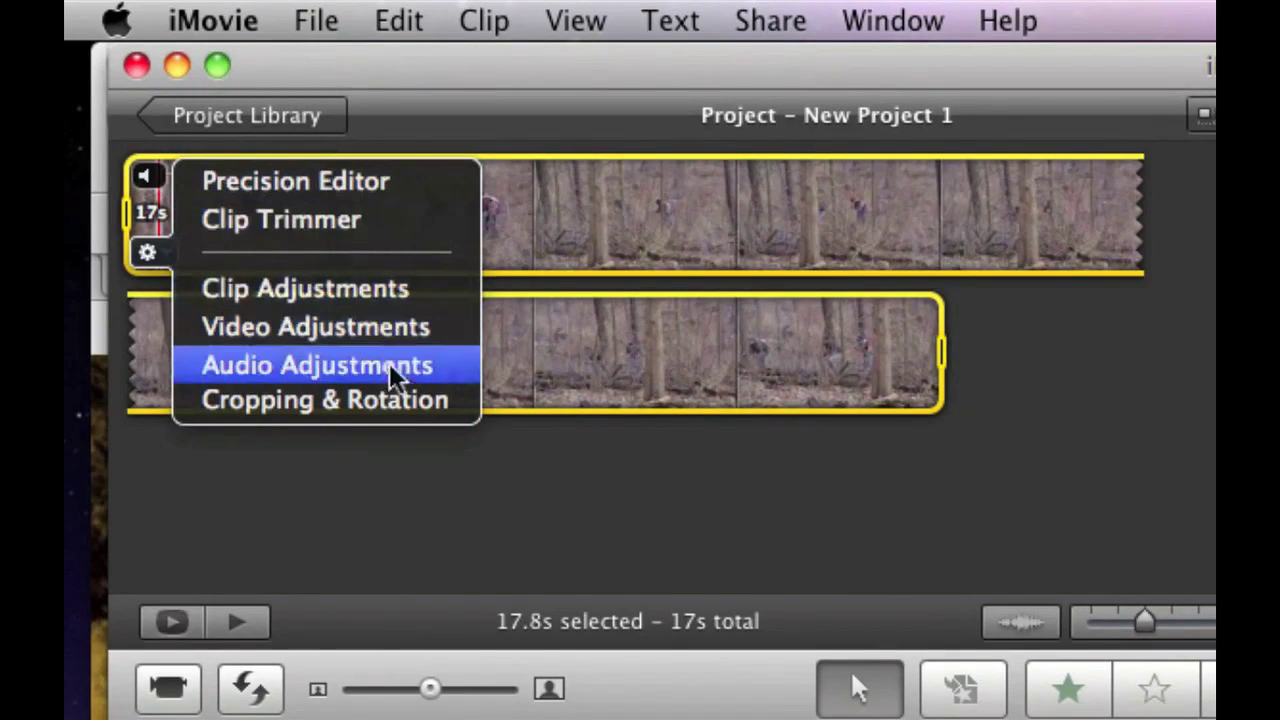
click(619, 348)
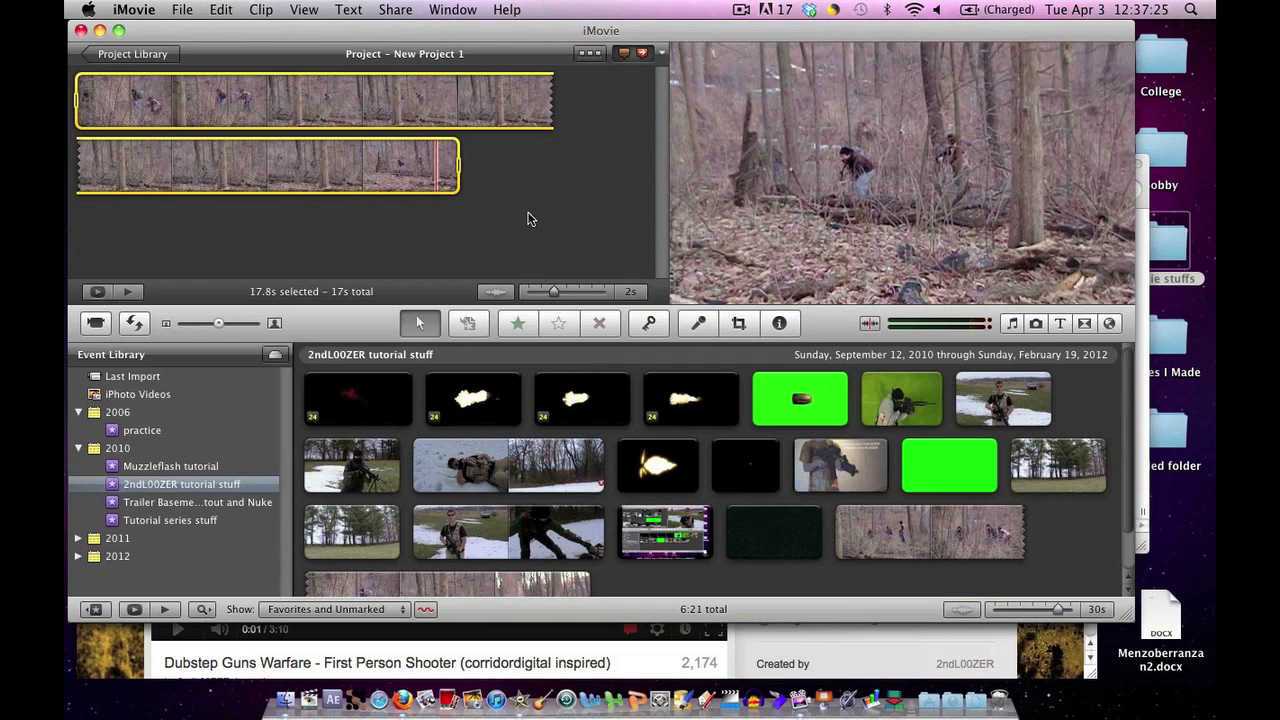
mouse_move(97, 118)
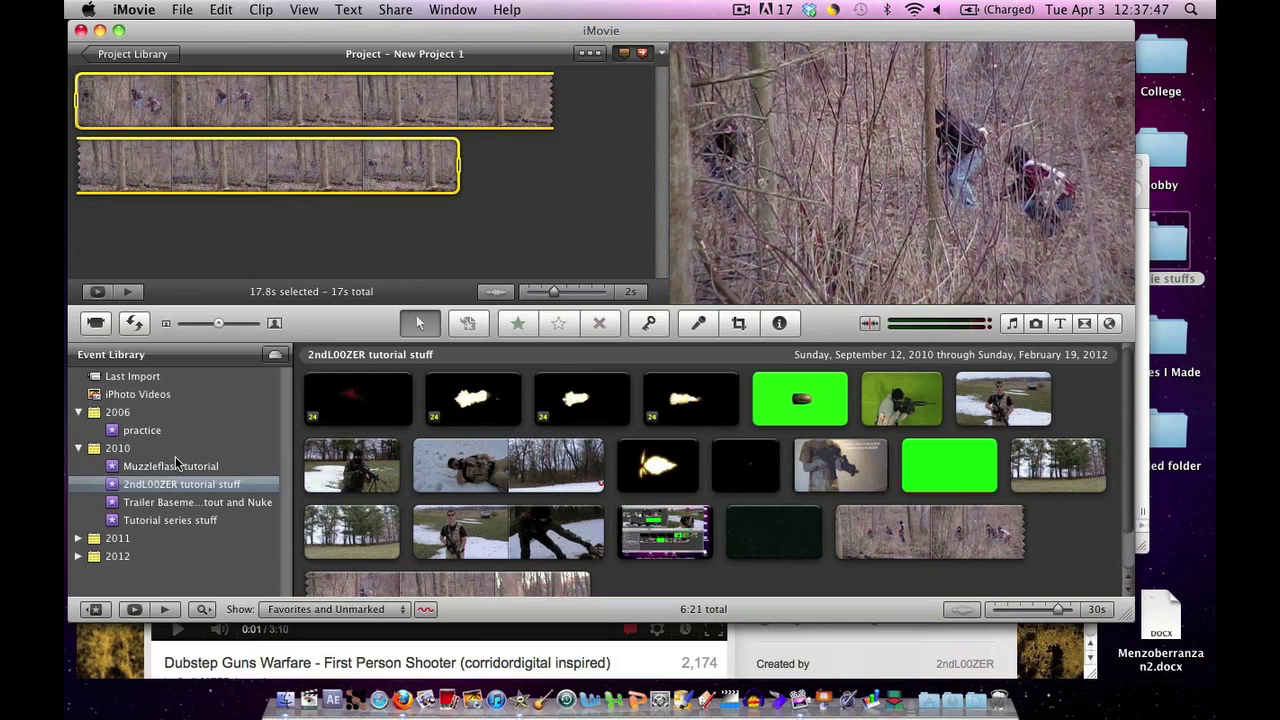
Step: Select both Cross Hairs images in Finder and drag them into the project after the woodland clips
click(1138, 298)
drag(921, 179, 963, 235)
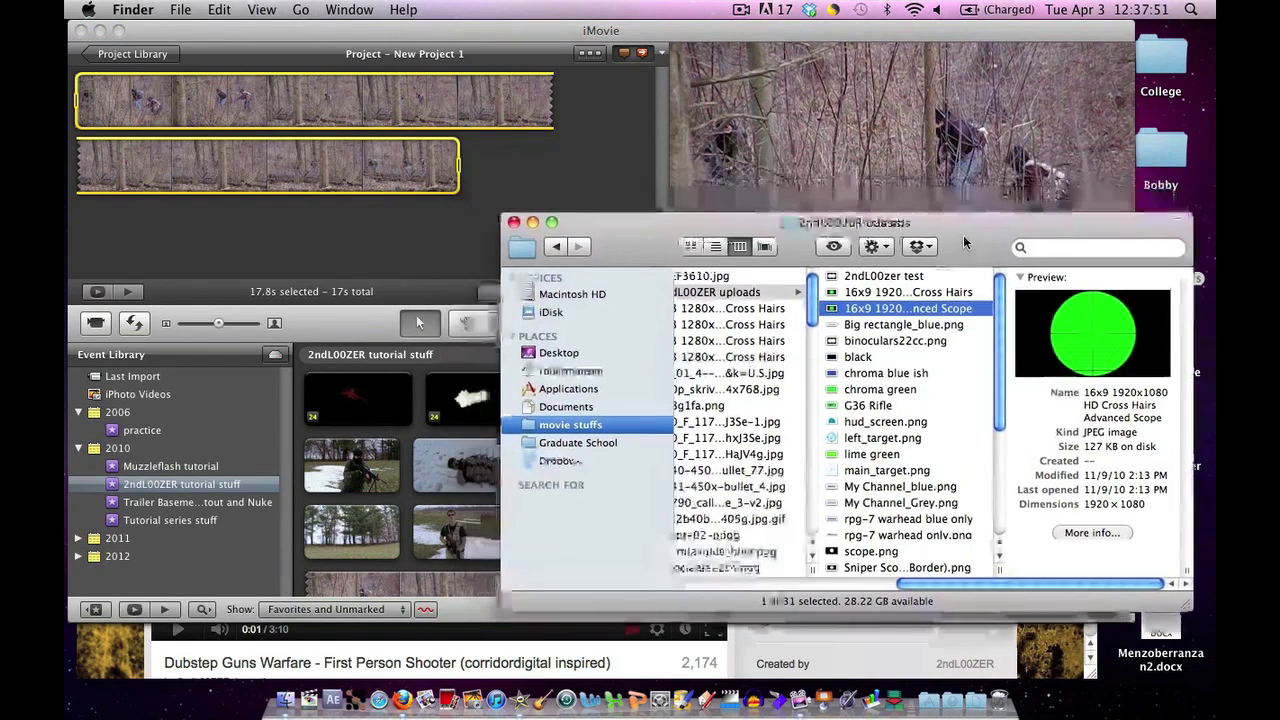
shift+click(853, 293)
drag(853, 293, 559, 179)
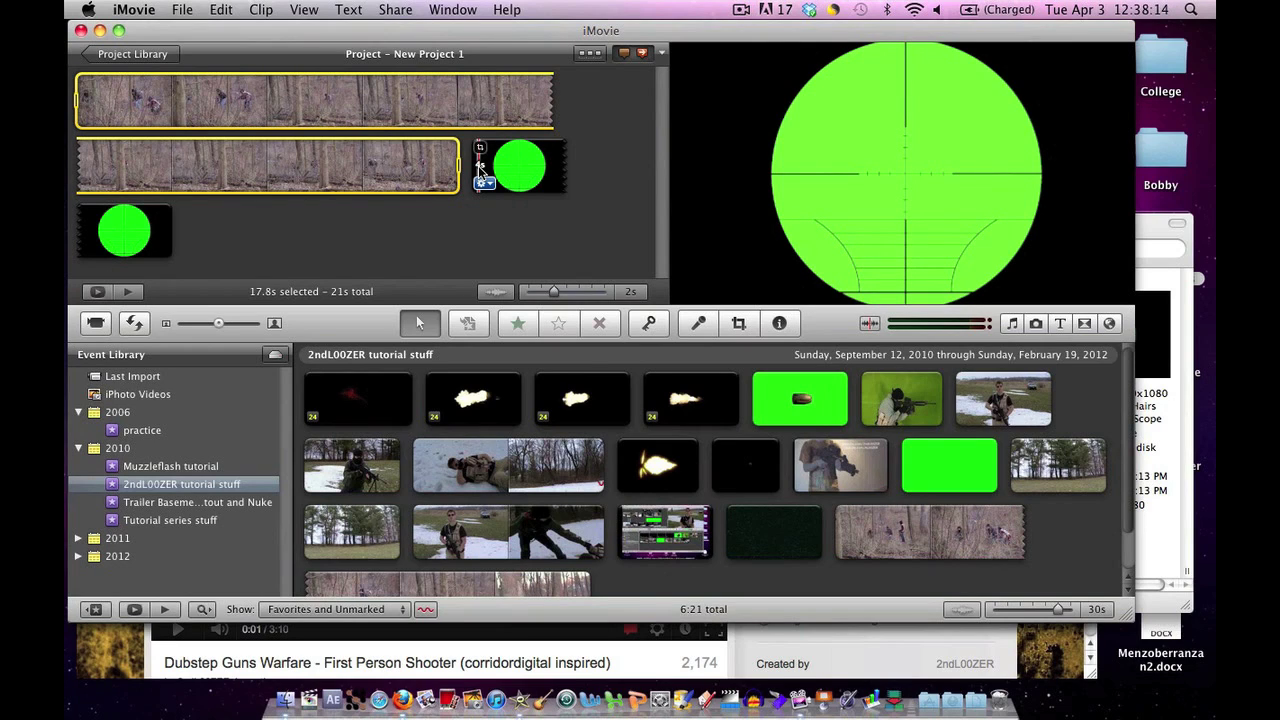
Step: Play the scope still, try Ken Burns and Crop framings, then set it to Fit
key(space)
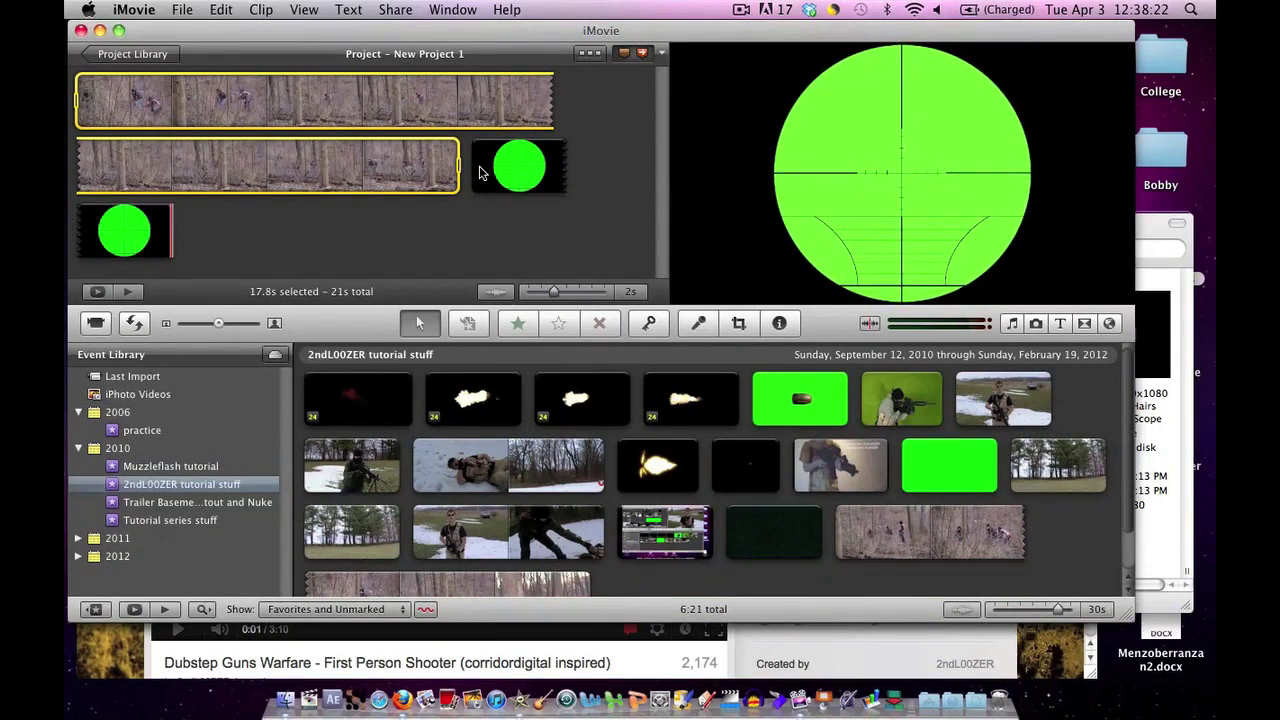
mouse_move(485, 178)
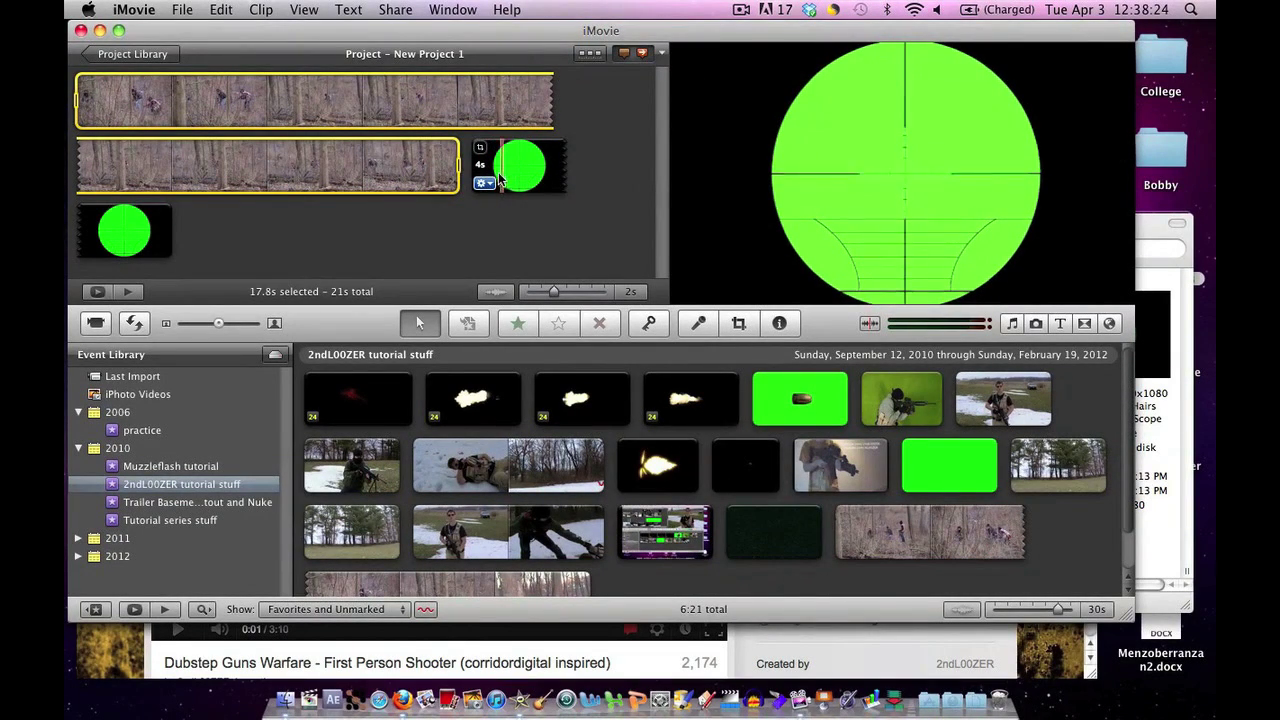
click(487, 183)
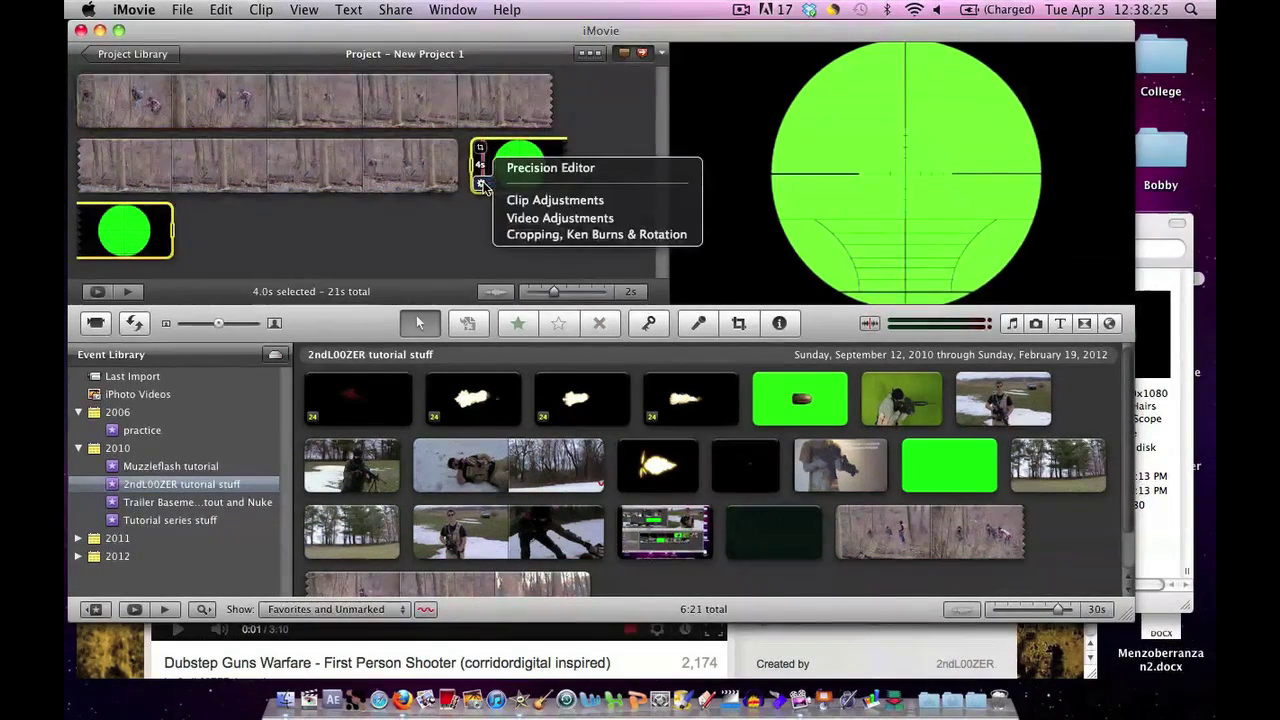
click(545, 235)
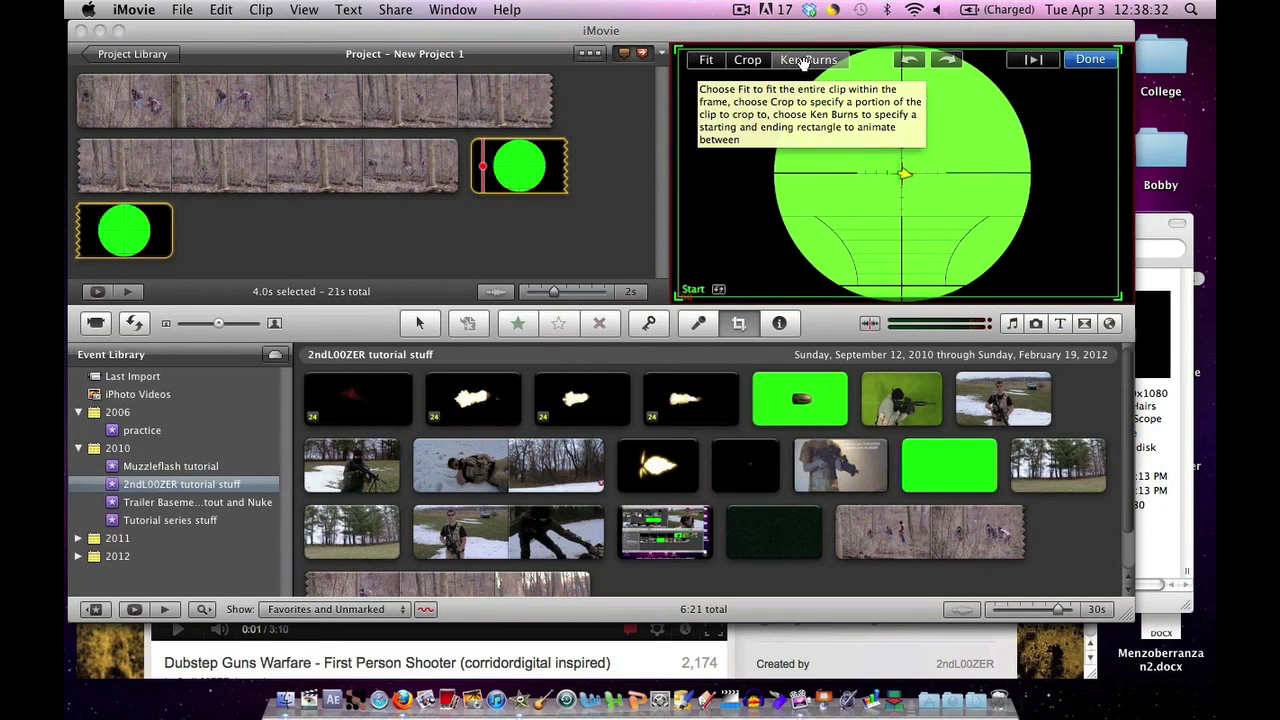
drag(677, 297, 776, 242)
drag(805, 188, 820, 225)
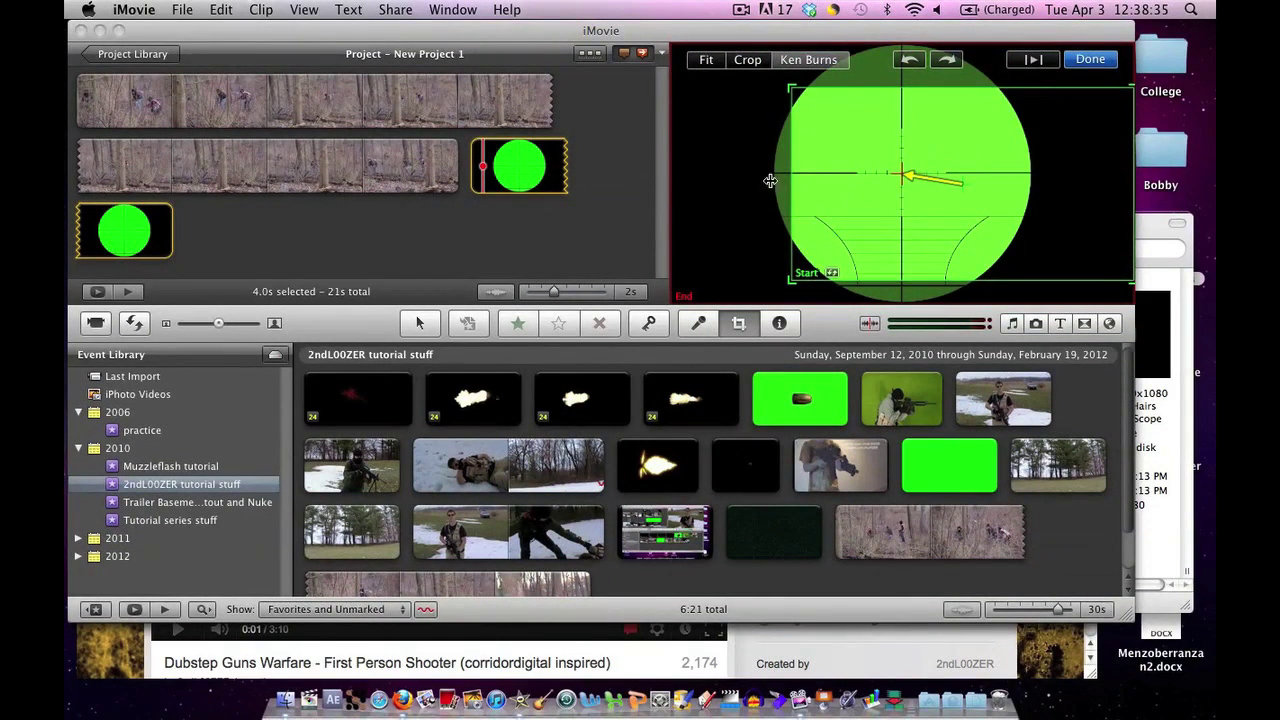
click(747, 61)
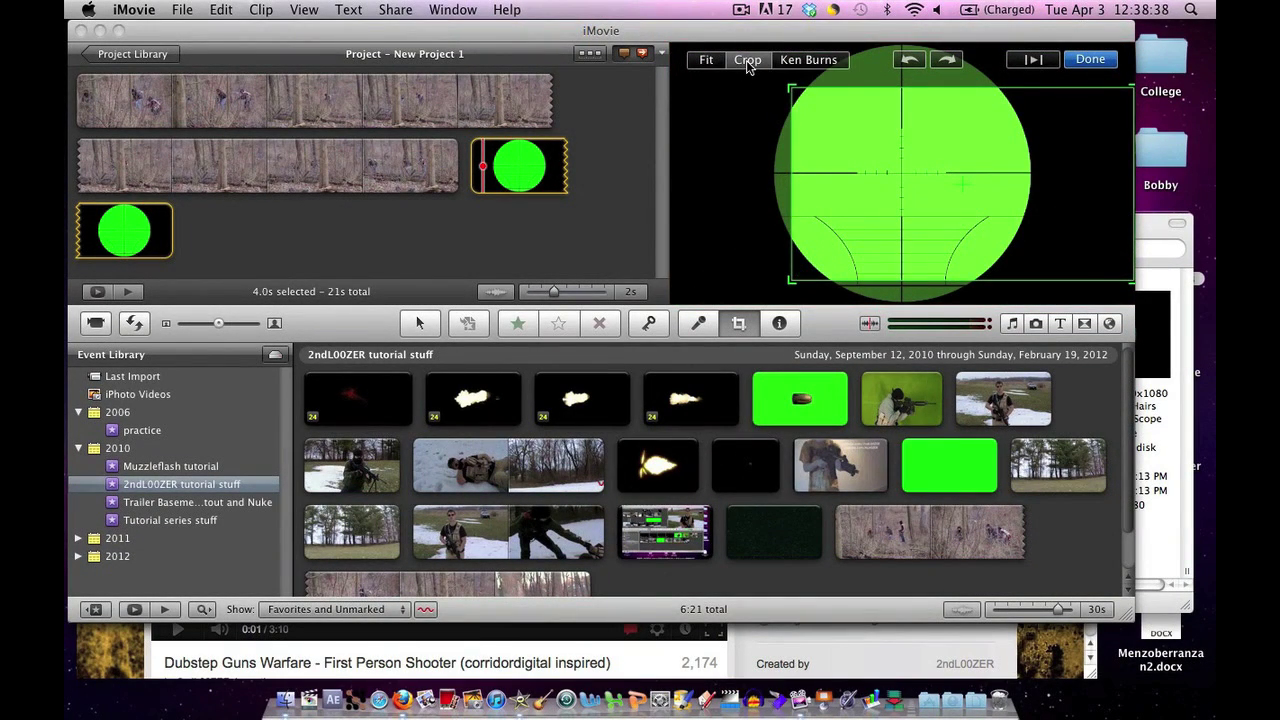
drag(1062, 159, 1015, 151)
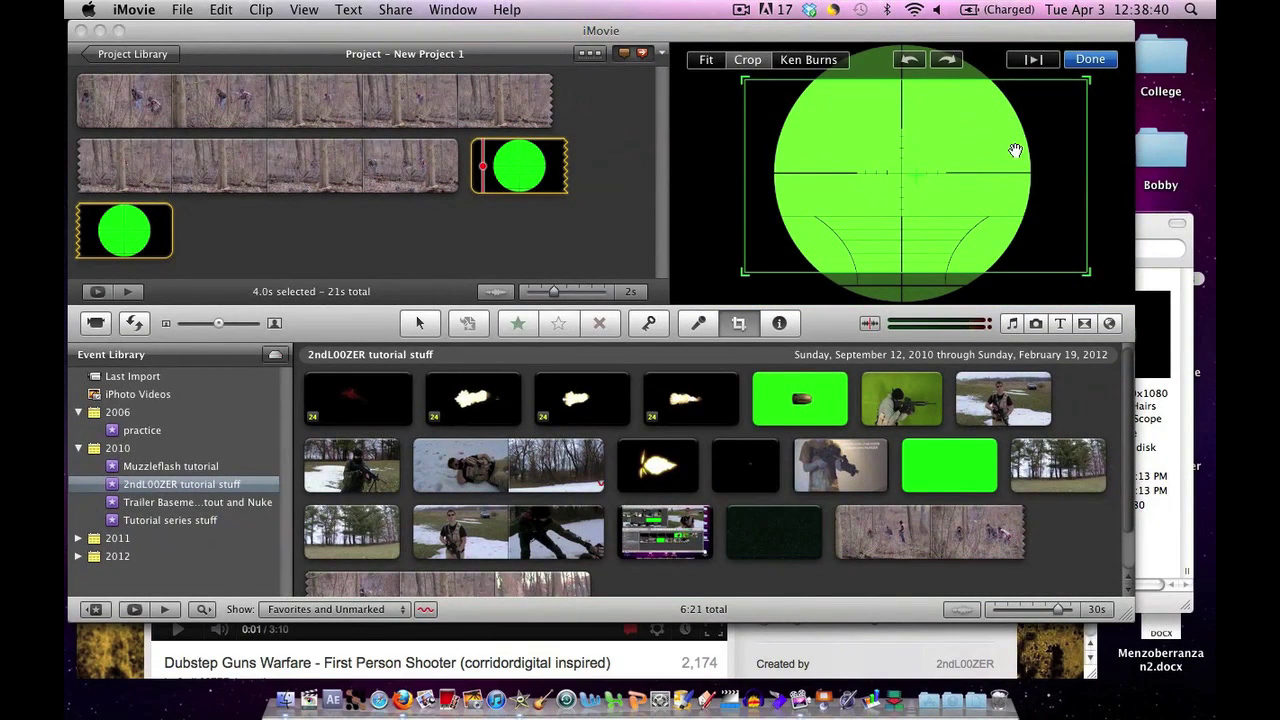
click(704, 64)
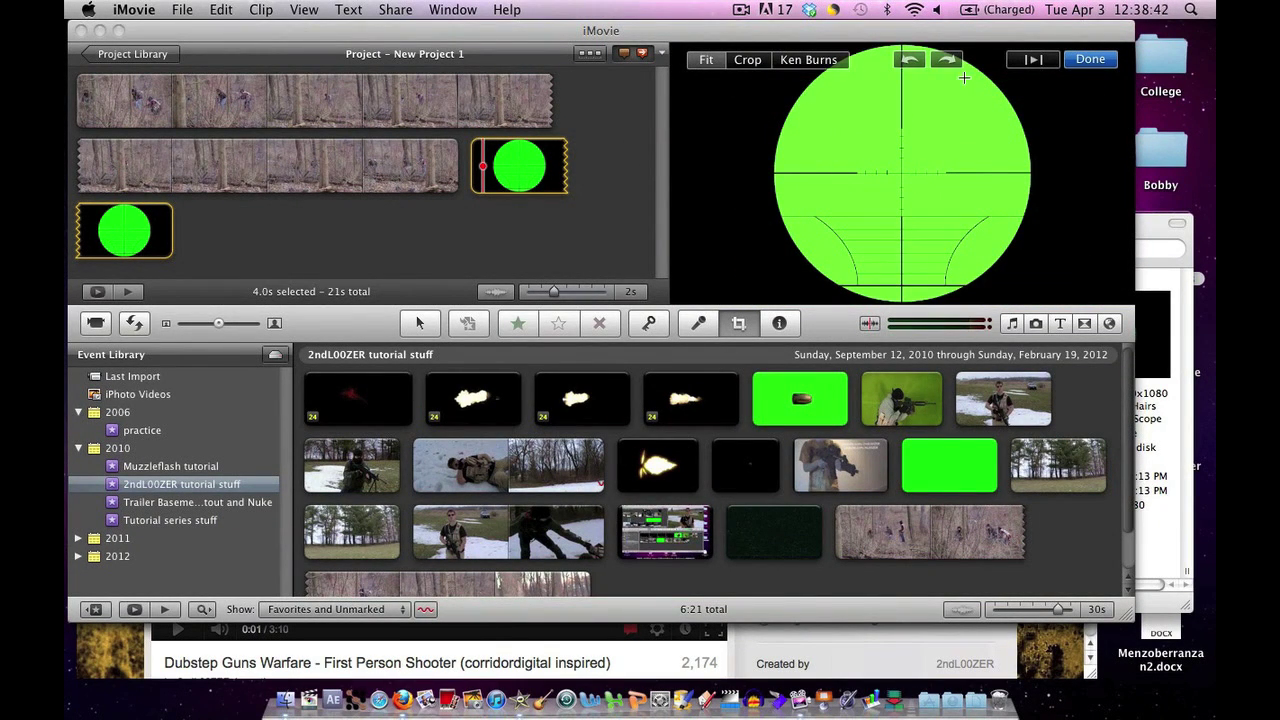
click(1080, 61)
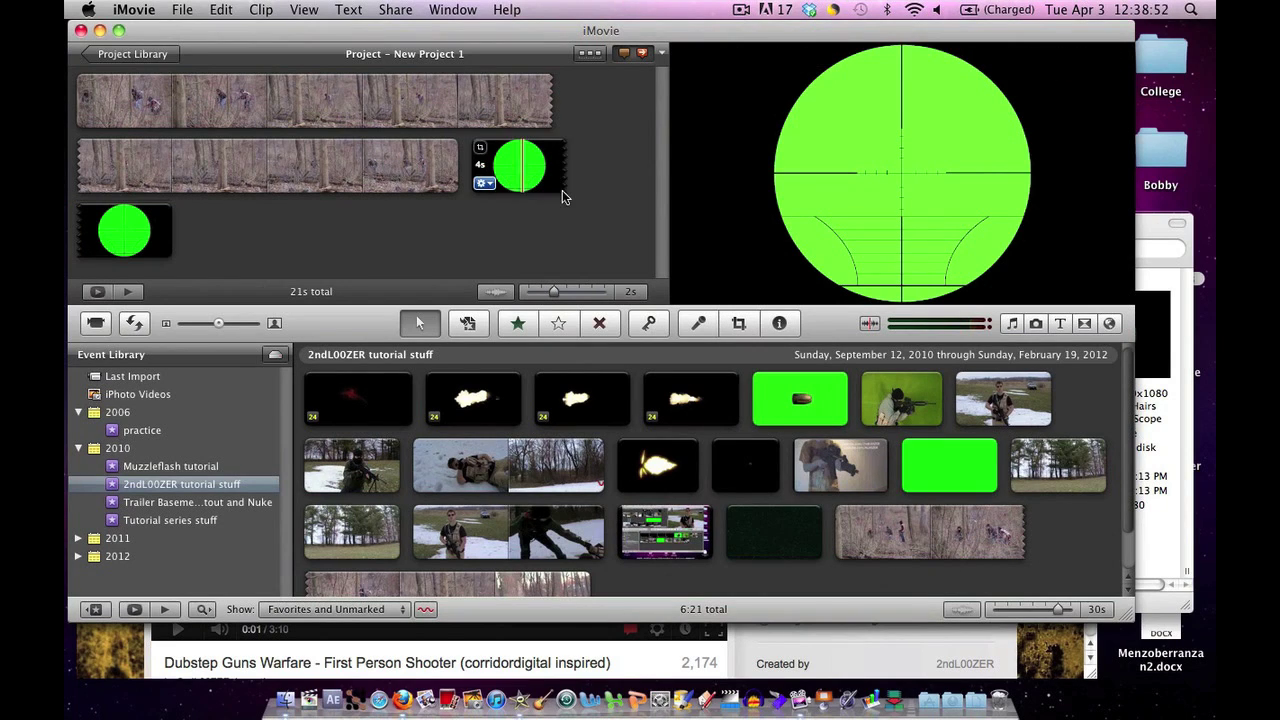
Step: In the scope still's Inspector, uncheck Applies to all stills so only it uses 4.0s
double_click(511, 174)
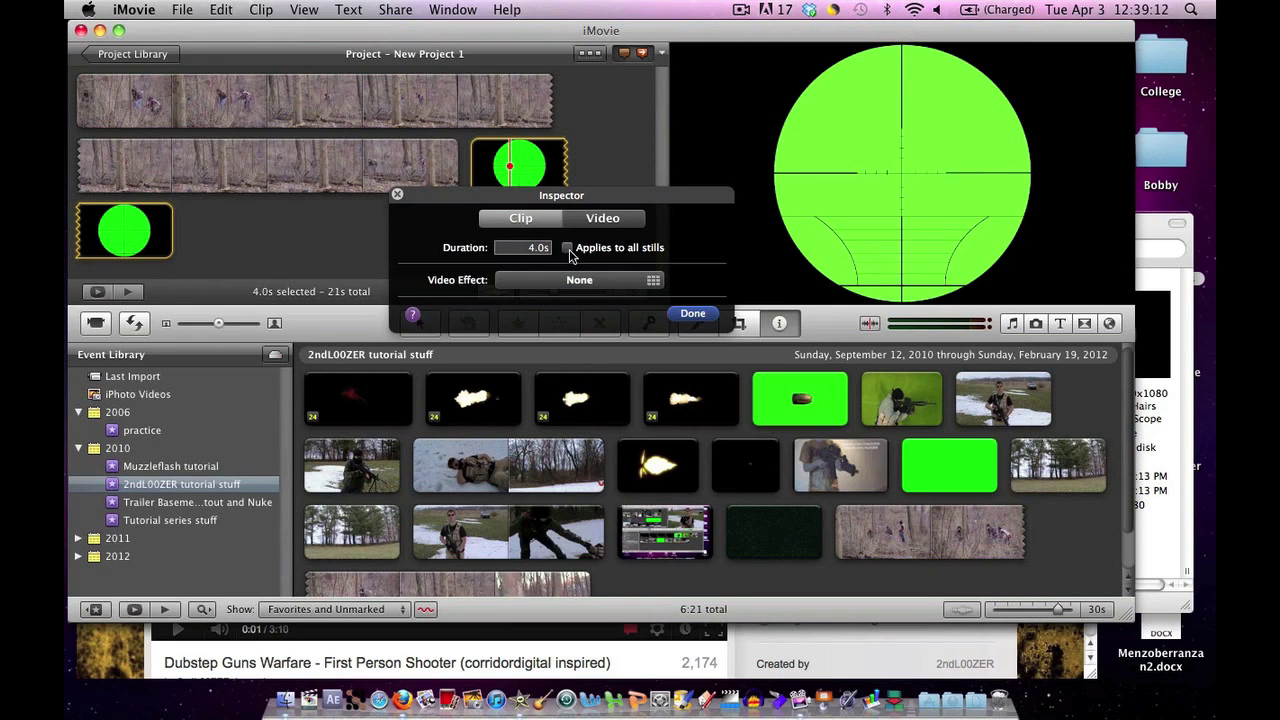
click(567, 248)
click(603, 218)
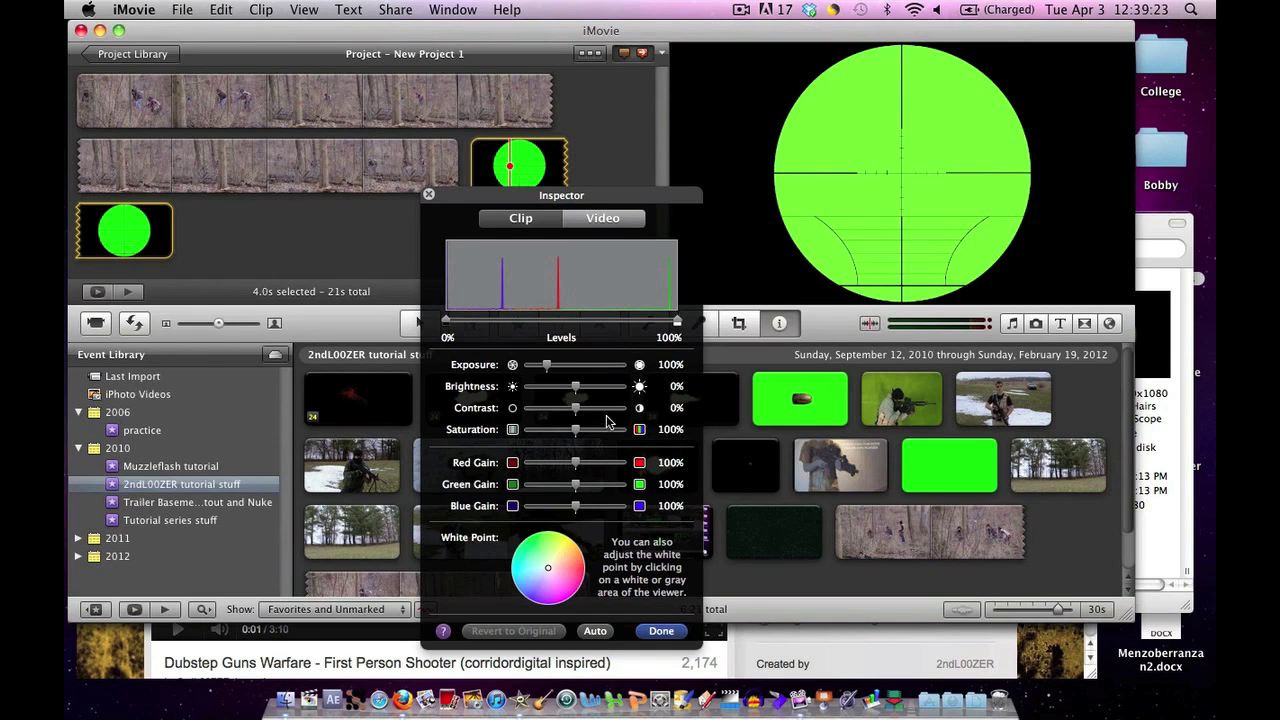
click(519, 221)
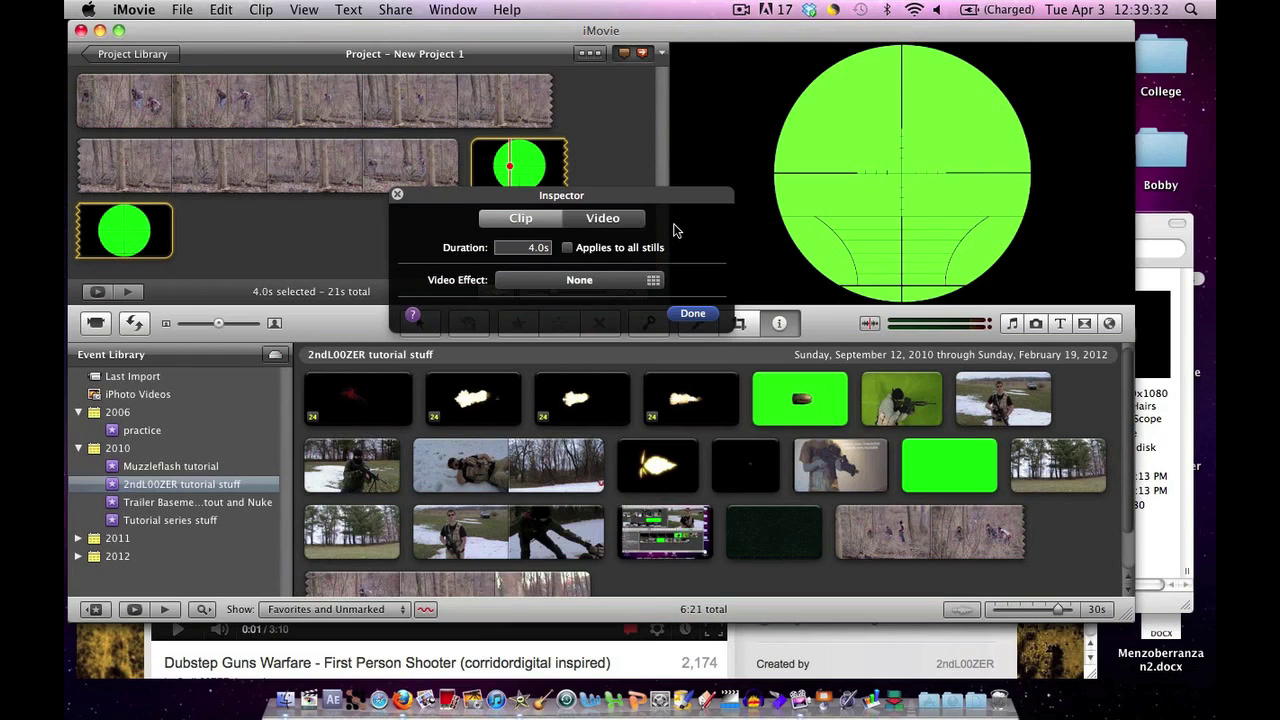
click(398, 197)
click(478, 221)
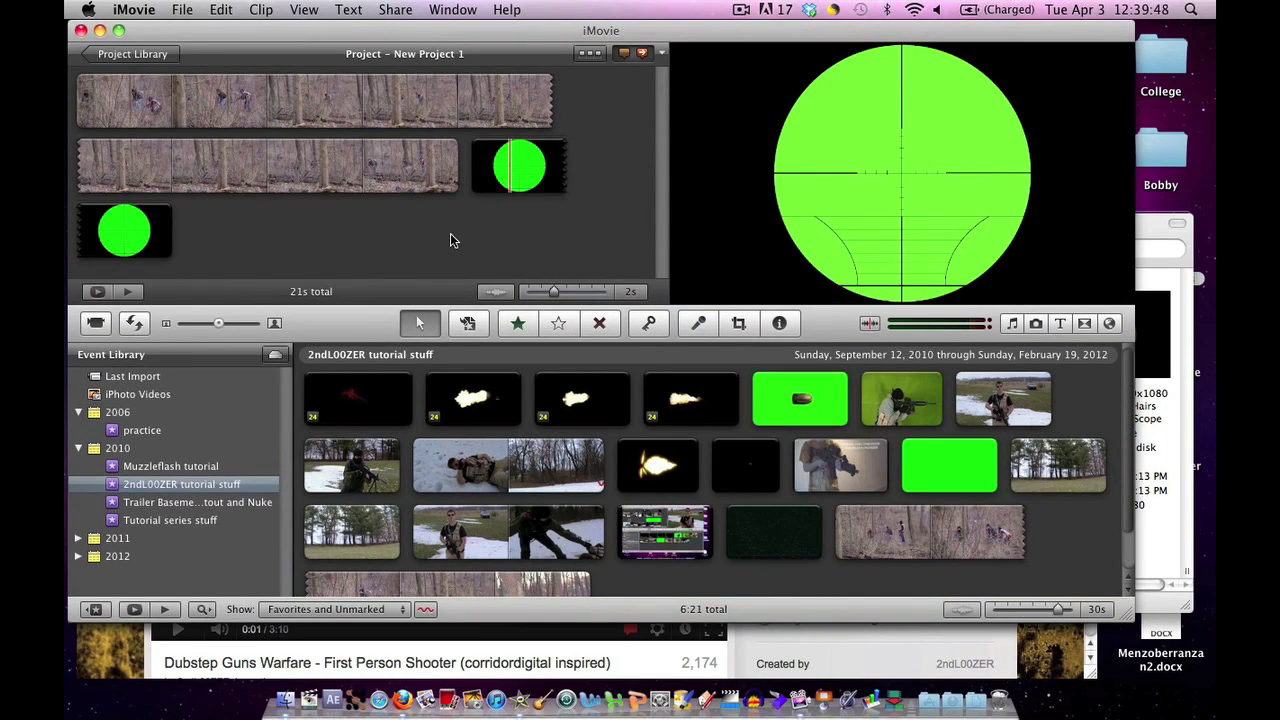